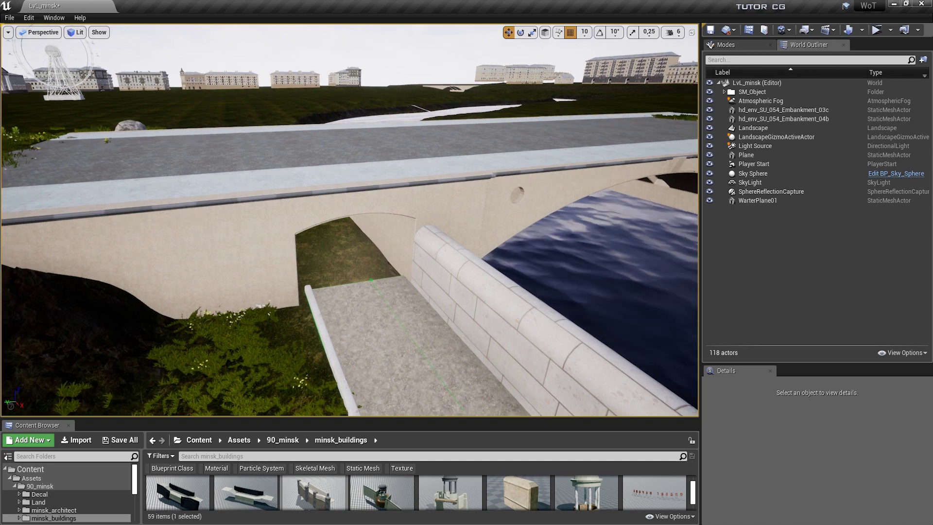
Fly through the bridge arch and along the parapet to view the embankment wall and stairs
{"action": "right_click_drag", "start_coordinate": [372, 253], "coordinate": [361, 252]}
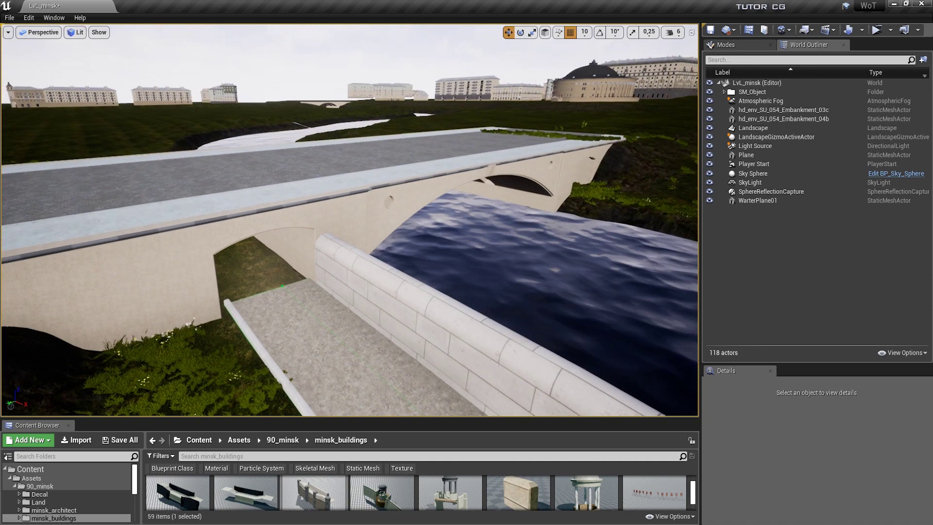
{"action": "left_click_drag", "start_coordinate": [374, 272], "coordinate": [371, 202]}
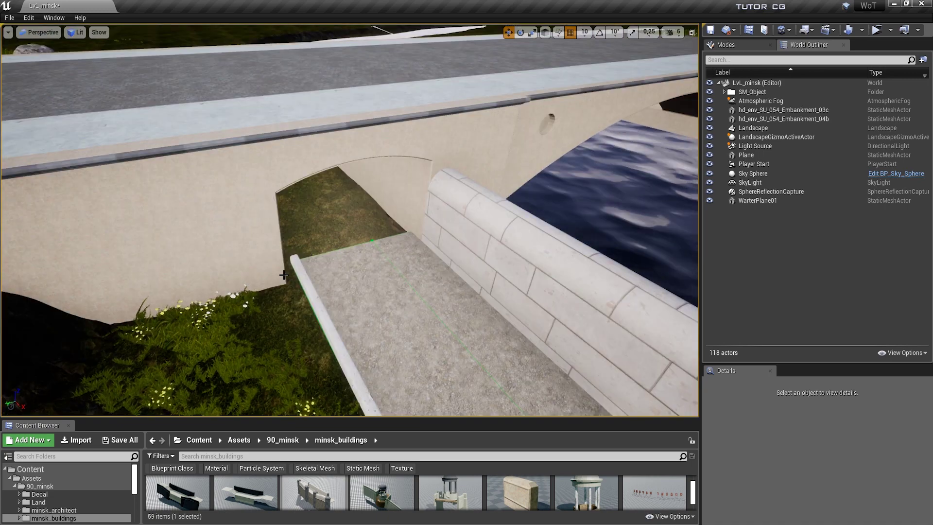
{"action": "mouse_move", "coordinate": [295, 269]}
{"action": "right_mouse_down"}
{"action": "mouse_move", "coordinate": [295, 233]}
{"action": "mouse_move", "coordinate": [315, 235]}
{"action": "mouse_move", "coordinate": [403, 151]}
{"action": "right_mouse_up"}
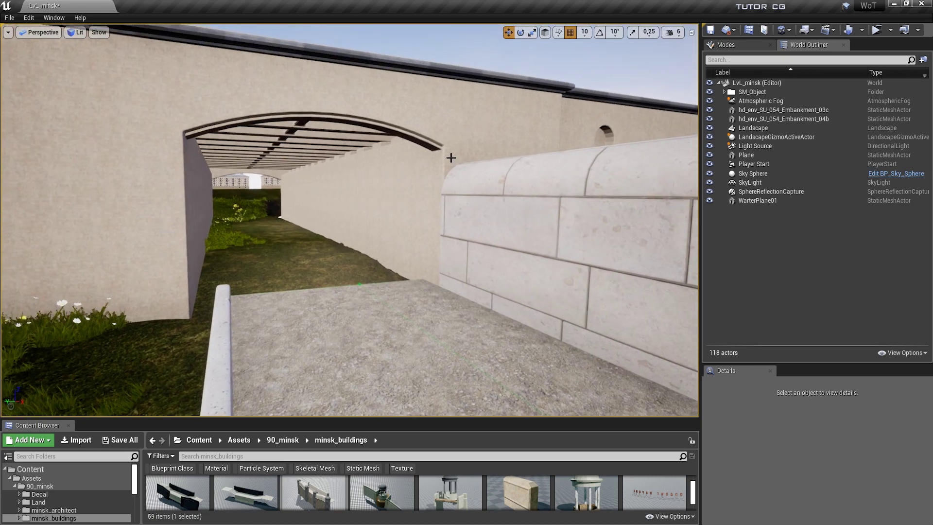
{"action": "mouse_move", "coordinate": [450, 160]}
{"action": "right_mouse_down"}
{"action": "mouse_move", "coordinate": [418, 163]}
{"action": "mouse_move", "coordinate": [437, 165]}
{"action": "right_mouse_up"}
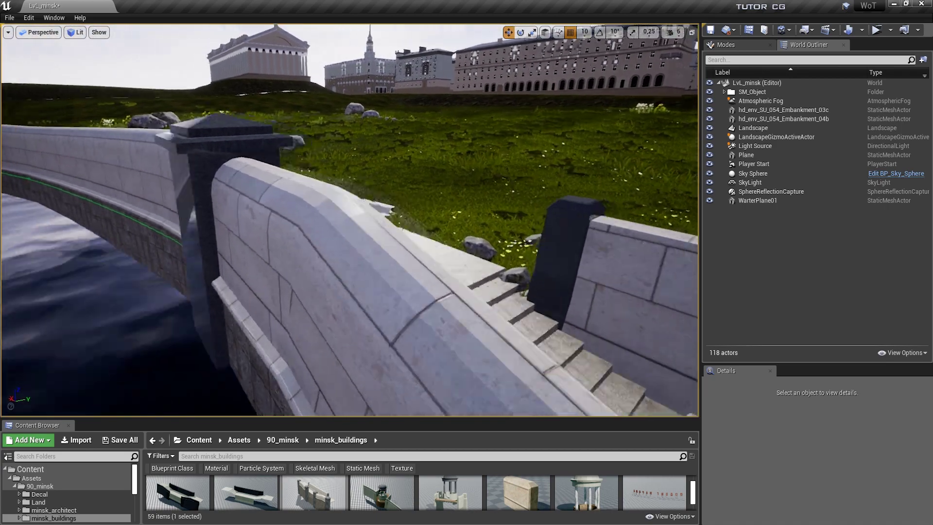
{"action": "mouse_move", "coordinate": [437, 165]}
{"action": "right_mouse_down"}
{"action": "mouse_move", "coordinate": [285, 199]}
{"action": "mouse_move", "coordinate": [243, 228]}
{"action": "mouse_move", "coordinate": [269, 226]}
{"action": "right_mouse_up"}
{"action": "scroll", "coordinate": [286, 200], "scroll_direction": "up", "scroll_amount": 2}
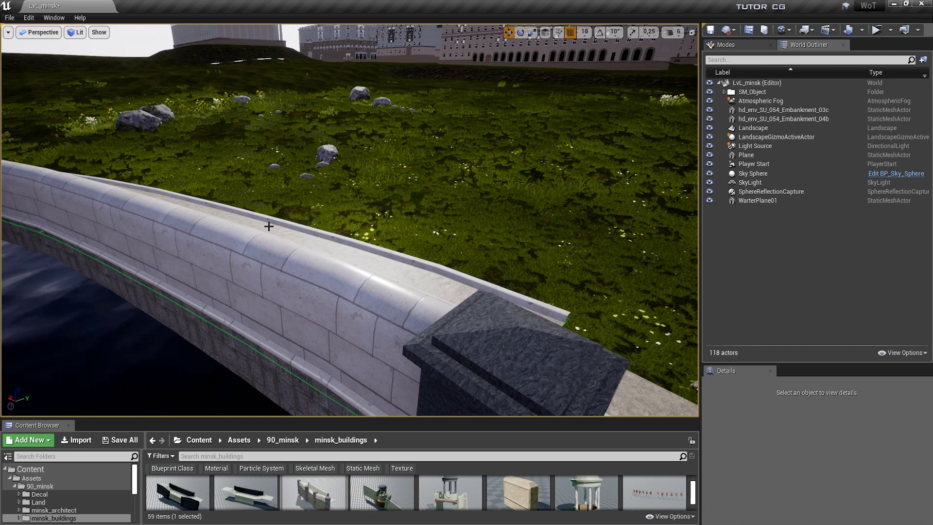
{"action": "right_click_drag", "start_coordinate": [269, 226], "coordinate": [269, 226]}
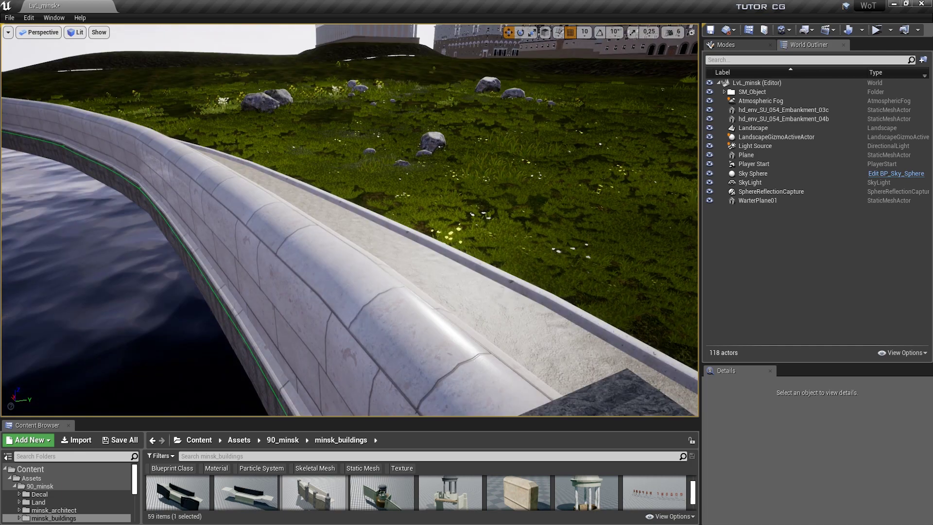
{"action": "right_click_drag", "start_coordinate": [268, 226], "coordinate": [269, 226]}
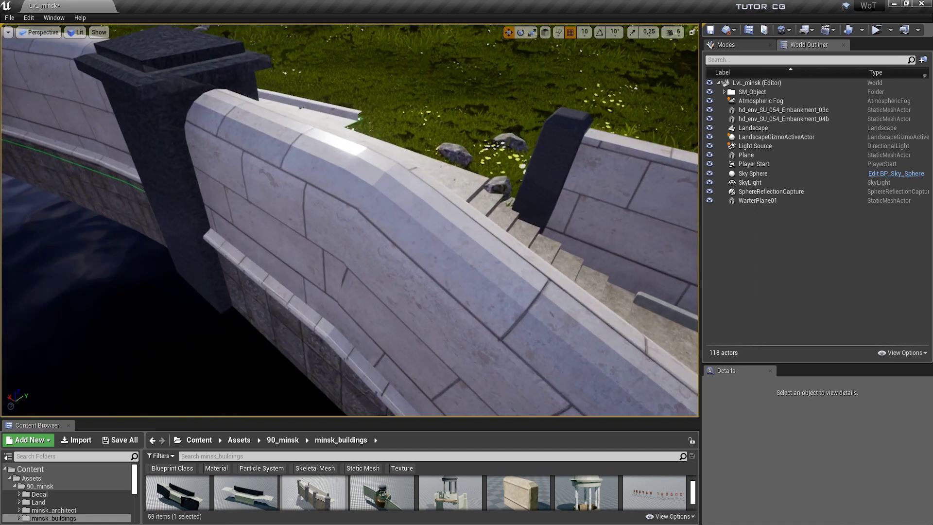
{"action": "right_click_drag", "start_coordinate": [245, 175], "coordinate": [246, 175]}
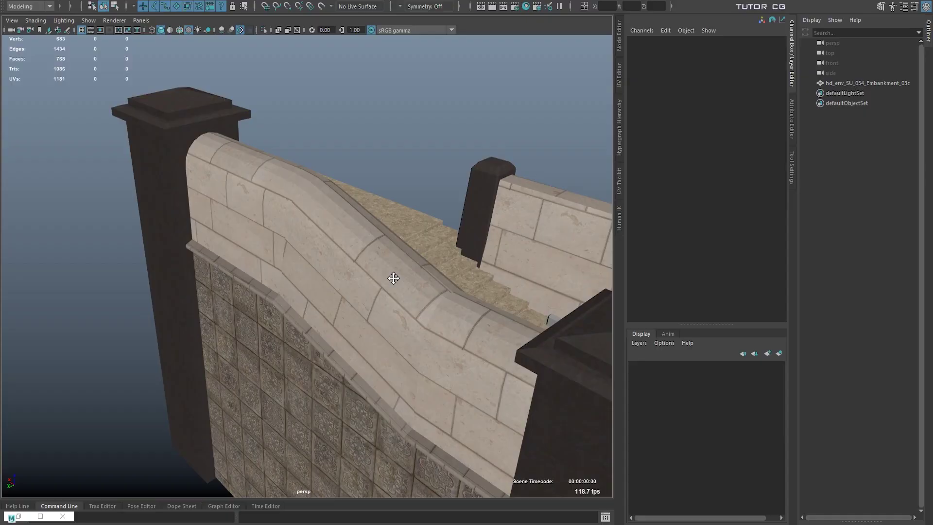
{"action": "left_click_drag", "start_coordinate": [389, 276], "coordinate": [360, 307], "text": "alt"}
Select the strip of faces along the wall top and convert the selection to edges
{"action": "right_click_drag", "start_coordinate": [360, 307], "coordinate": [271, 334]}
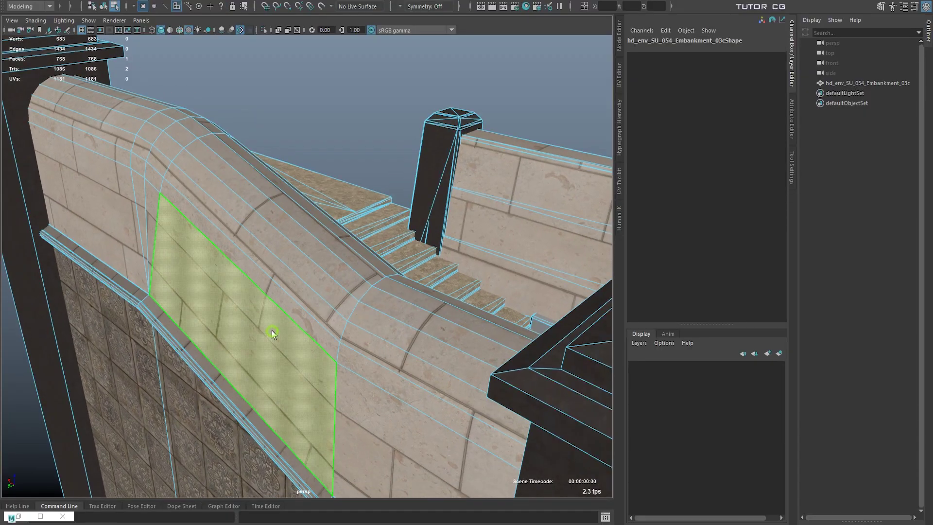
{"action": "mouse_move", "coordinate": [349, 312]}
{"action": "left_mouse_down", "text": "alt"}
{"action": "mouse_move", "coordinate": [433, 263]}
{"action": "mouse_move", "coordinate": [377, 227]}
{"action": "left_mouse_up", "text": "alt"}
{"action": "mouse_move", "coordinate": [377, 227]}
{"action": "right_mouse_down", "text": "alt"}
{"action": "mouse_move", "coordinate": [244, 307]}
{"action": "mouse_move", "coordinate": [316, 316]}
{"action": "right_mouse_up", "text": "alt"}
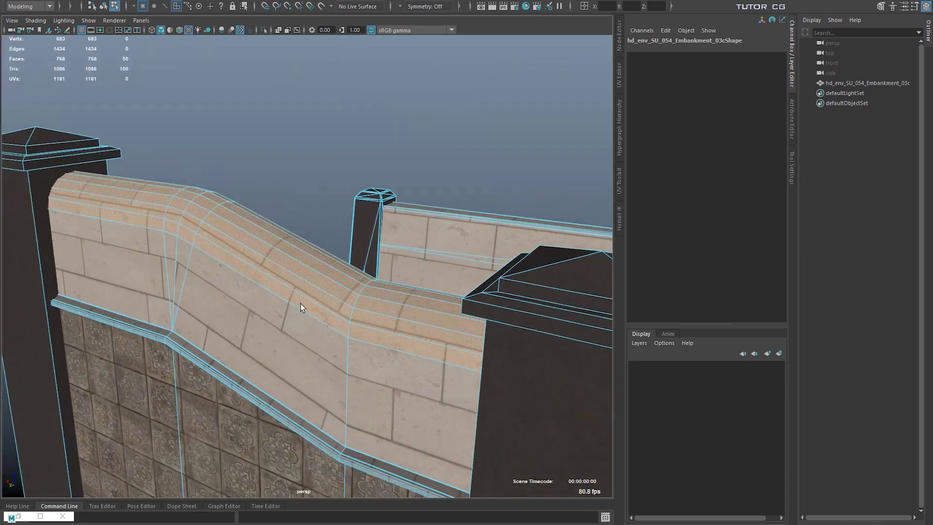
{"action": "middle_click_drag", "start_coordinate": [339, 227], "coordinate": [380, 217], "text": "alt"}
{"action": "left_click_drag", "start_coordinate": [381, 220], "coordinate": [360, 225], "text": "alt"}
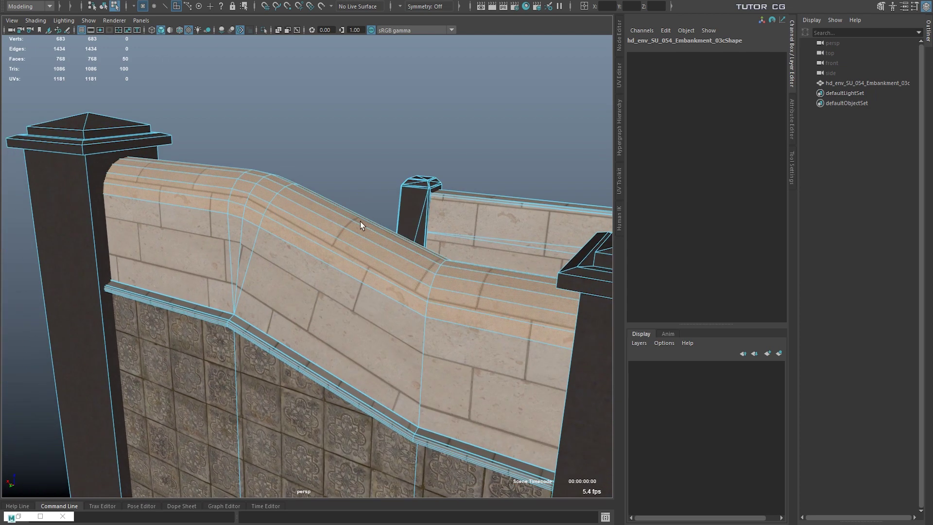
{"action": "right_click", "coordinate": [333, 221], "text": "ctrl"}
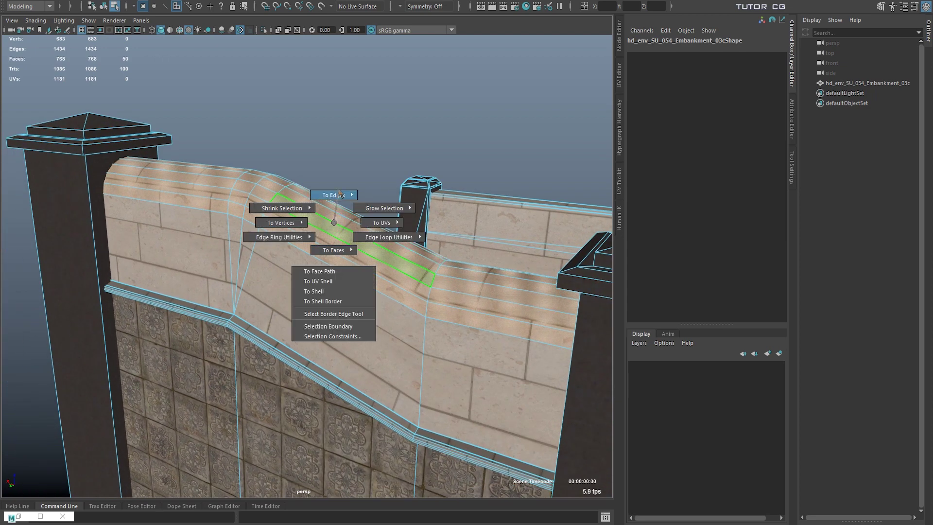
{"action": "mouse_move", "coordinate": [339, 191]}
{"action": "left_click", "coordinate": [340, 164]}
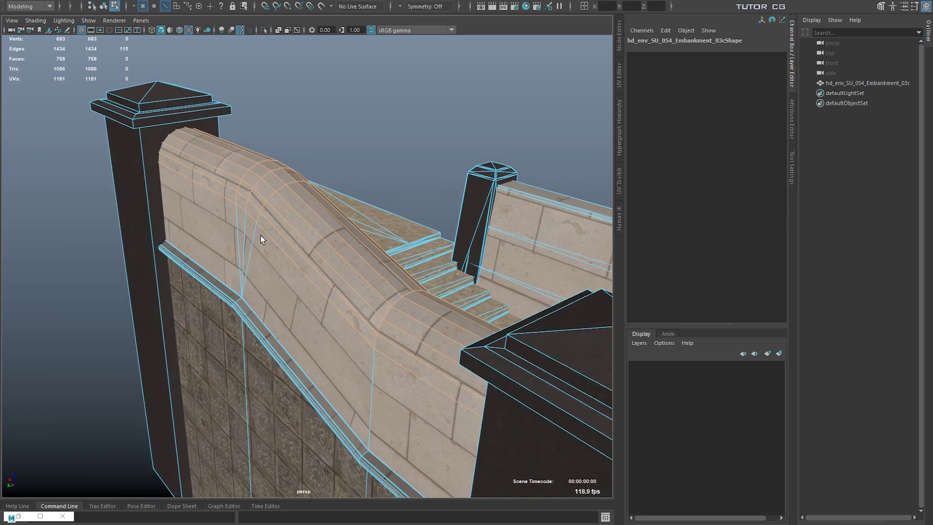
Apply Soften Edge to the selected edges so the wall top shades smoothly
{"action": "left_click_drag", "start_coordinate": [260, 235], "coordinate": [315, 247], "text": "alt"}
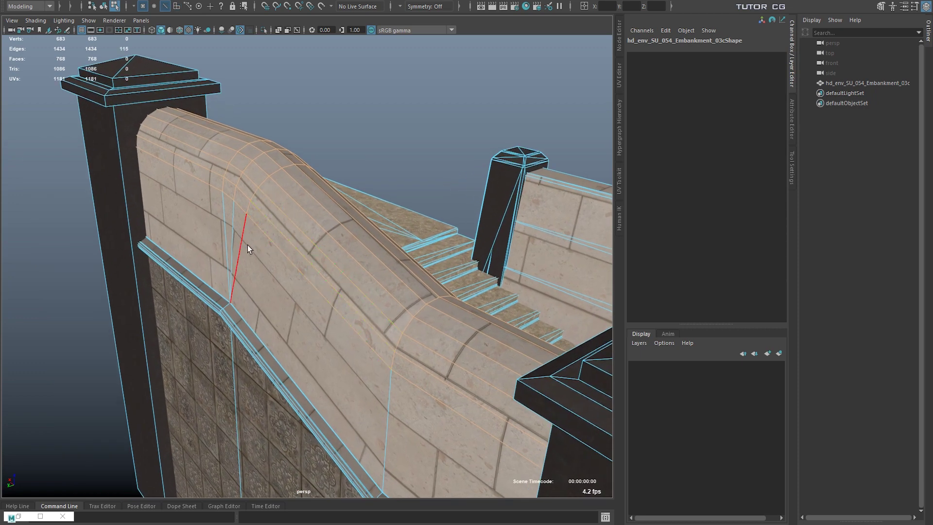
{"action": "left_click_drag", "start_coordinate": [301, 213], "coordinate": [278, 205], "text": "alt"}
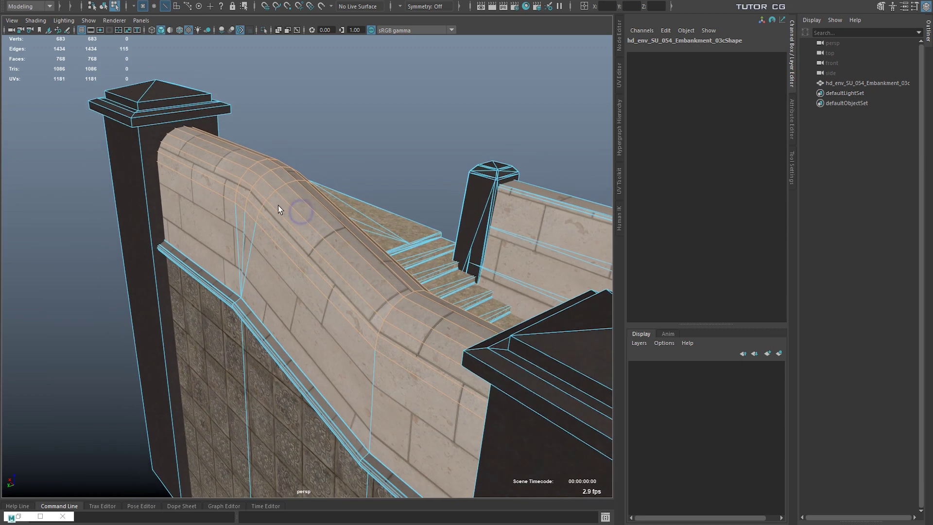
{"action": "right_click", "coordinate": [292, 205], "text": "shift"}
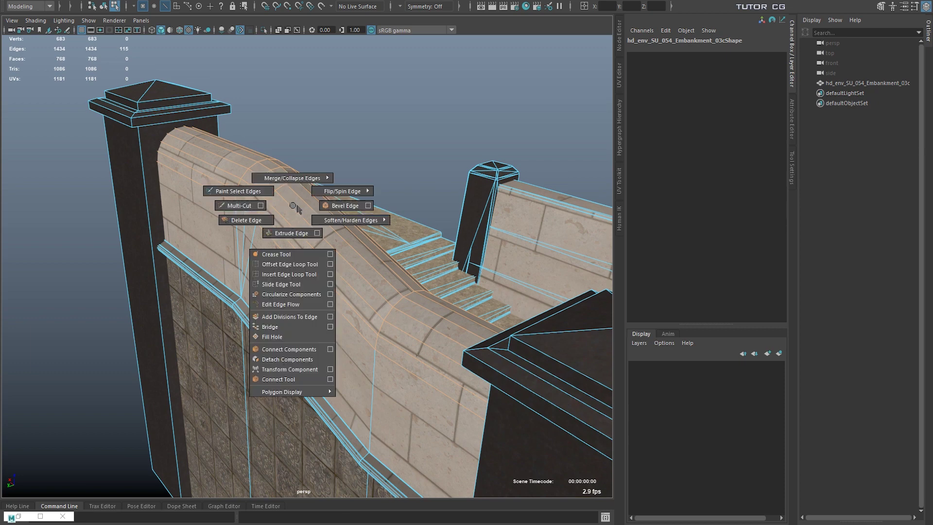
{"action": "right_click_drag", "start_coordinate": [293, 205], "coordinate": [334, 262], "text": "shift"}
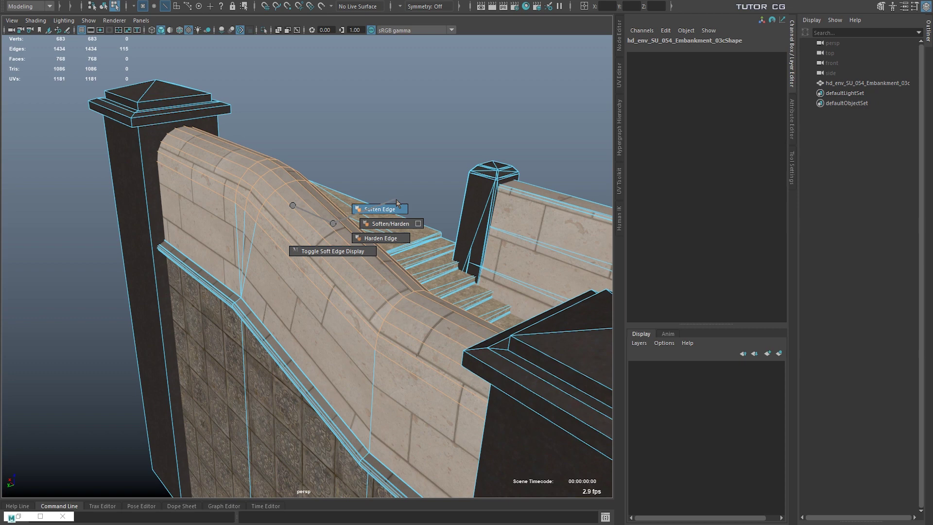
{"action": "right_click_drag", "start_coordinate": [397, 203], "coordinate": [396, 203], "text": "shift"}
Return to object mode with F8, deselect the wall, and review the curved wall
{"action": "left_click_drag", "start_coordinate": [296, 191], "coordinate": [288, 227], "text": "alt"}
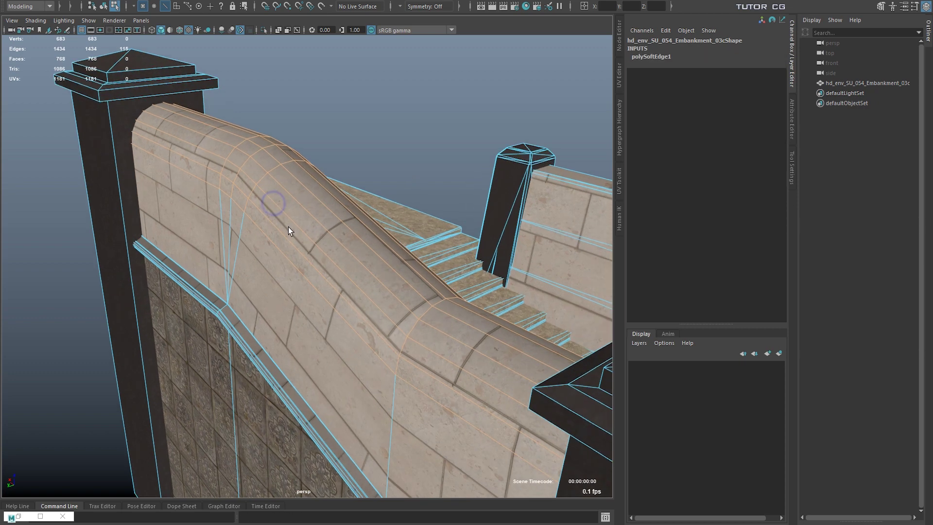
{"action": "key", "text": "F8"}
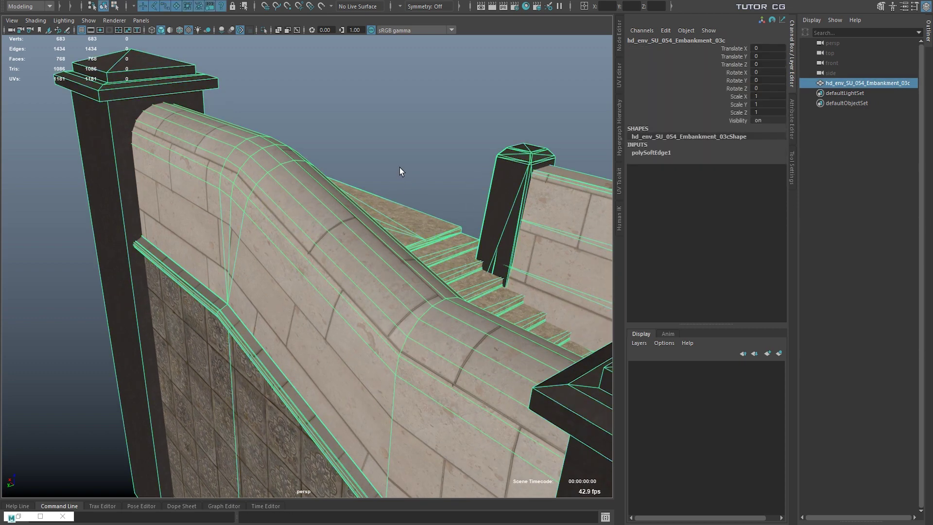
{"action": "left_click", "coordinate": [400, 171]}
{"action": "mouse_move", "coordinate": [396, 168]}
{"action": "left_mouse_down", "text": "alt"}
{"action": "mouse_move", "coordinate": [268, 187]}
{"action": "mouse_move", "coordinate": [294, 209]}
{"action": "mouse_move", "coordinate": [270, 210]}
{"action": "left_mouse_up", "text": "alt"}
{"action": "mouse_move", "coordinate": [341, 271]}
{"action": "left_mouse_down", "text": "alt"}
{"action": "mouse_move", "coordinate": [329, 235]}
{"action": "mouse_move", "coordinate": [308, 244]}
{"action": "left_mouse_up", "text": "alt"}
{"action": "mouse_move", "coordinate": [308, 243]}
{"action": "right_mouse_down", "text": "alt"}
{"action": "mouse_move", "coordinate": [343, 277]}
{"action": "mouse_move", "coordinate": [298, 248]}
{"action": "right_mouse_up", "text": "alt"}
{"action": "left_click_drag", "start_coordinate": [297, 248], "coordinate": [267, 248], "text": "alt"}
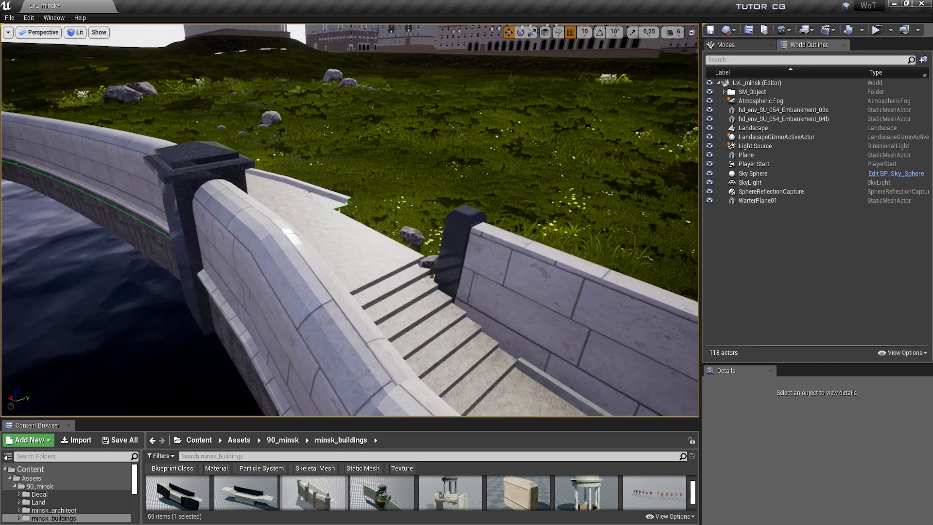
Enlarge the Content Browser and reimport the hd_env_SU_054_Embankment_03c static mesh
{"action": "right_click_drag", "start_coordinate": [359, 336], "coordinate": [360, 336]}
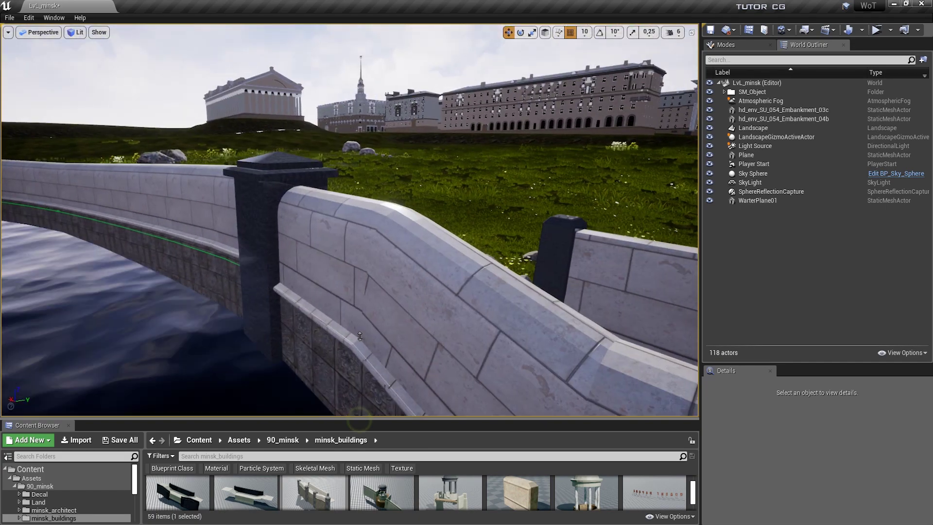
{"action": "left_click_drag", "start_coordinate": [359, 419], "coordinate": [356, 296]}
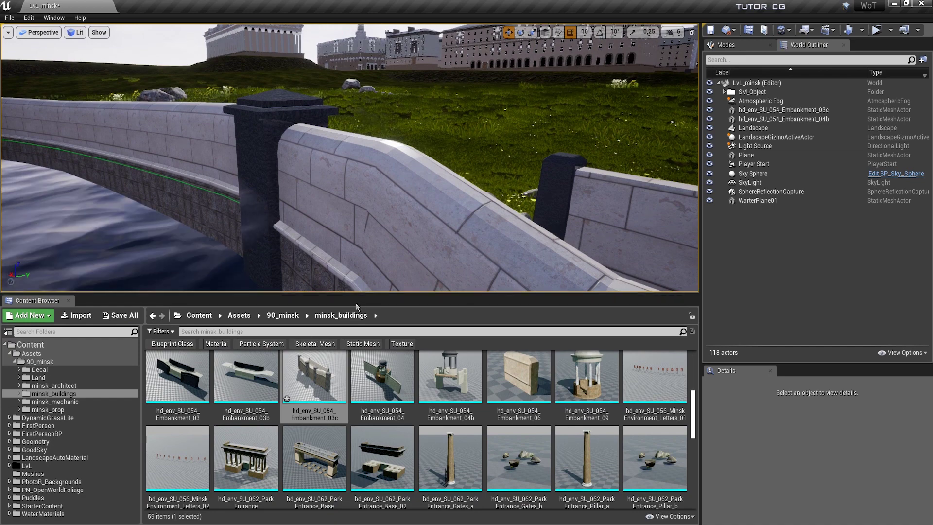
{"action": "mouse_move", "coordinate": [307, 376]}
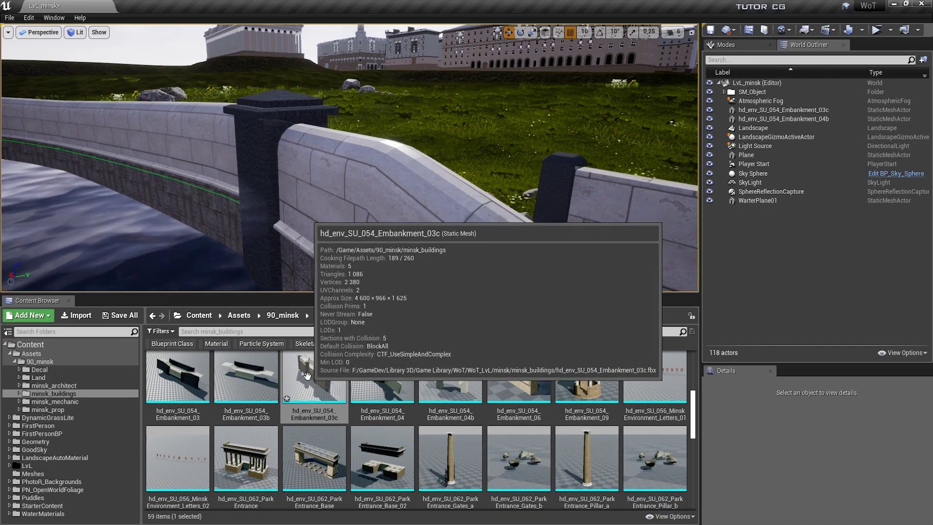
{"action": "left_click", "coordinate": [307, 376]}
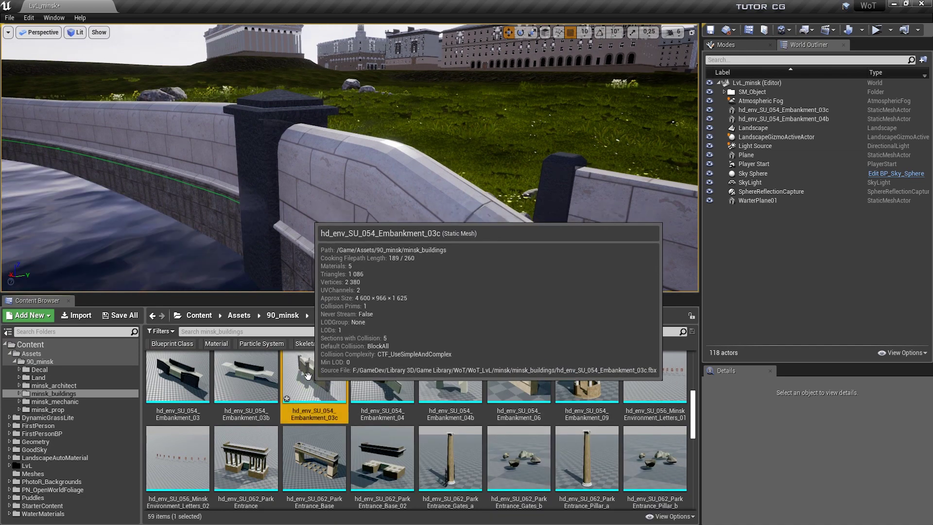
{"action": "right_click", "coordinate": [307, 375]}
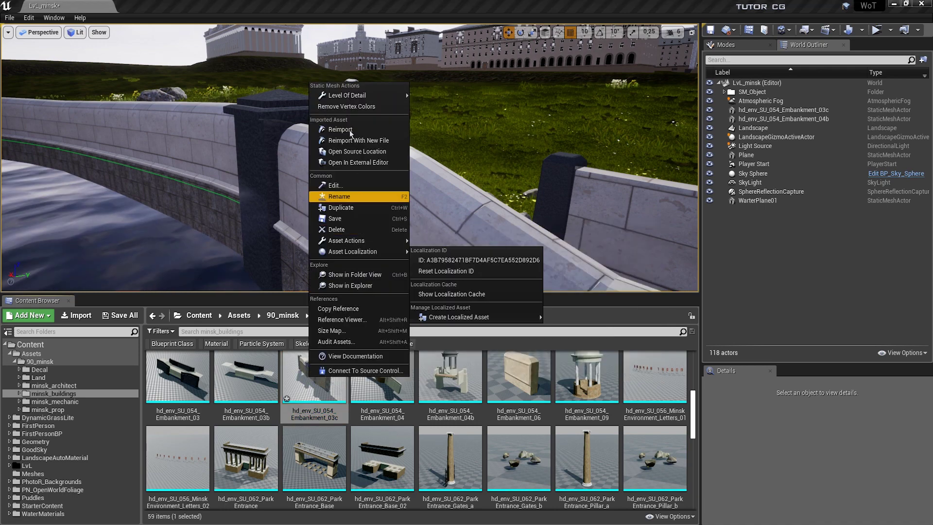
{"action": "left_click", "coordinate": [360, 131]}
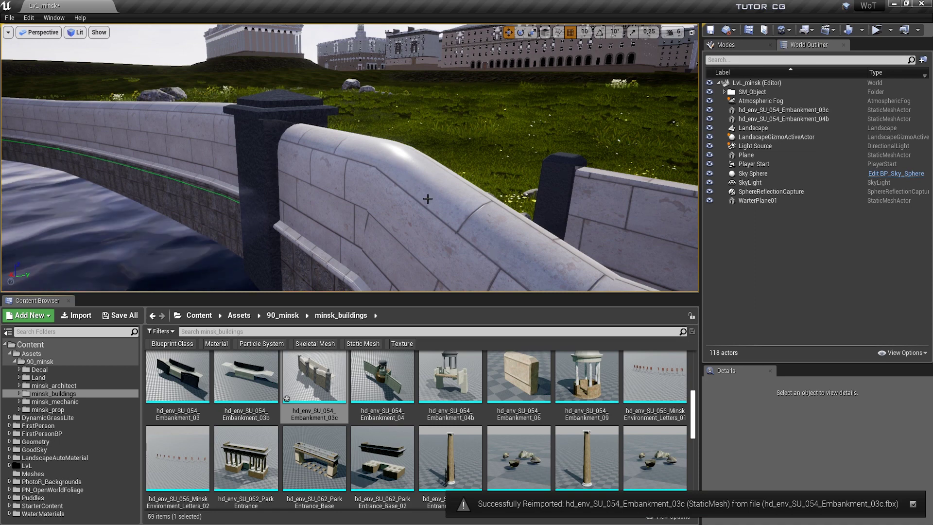
Fly along the embankment wall to check the smoothed parapet
{"action": "right_click_drag", "start_coordinate": [413, 228], "coordinate": [413, 229]}
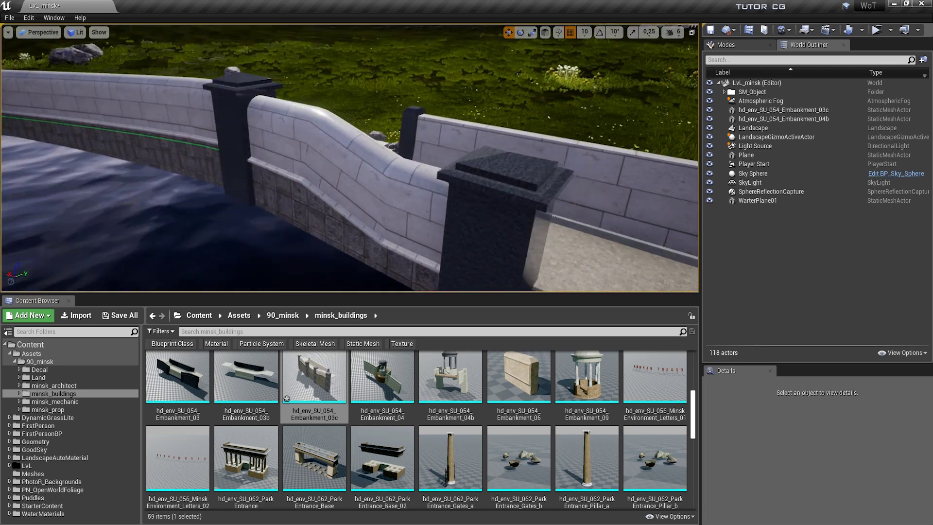
{"action": "right_click_drag", "start_coordinate": [353, 184], "coordinate": [352, 184]}
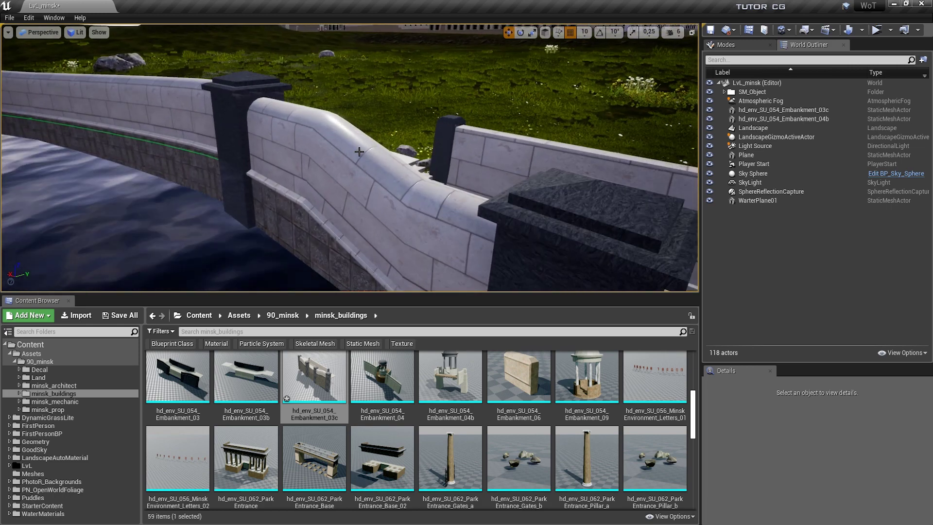
{"action": "right_click_drag", "start_coordinate": [405, 161], "coordinate": [406, 160]}
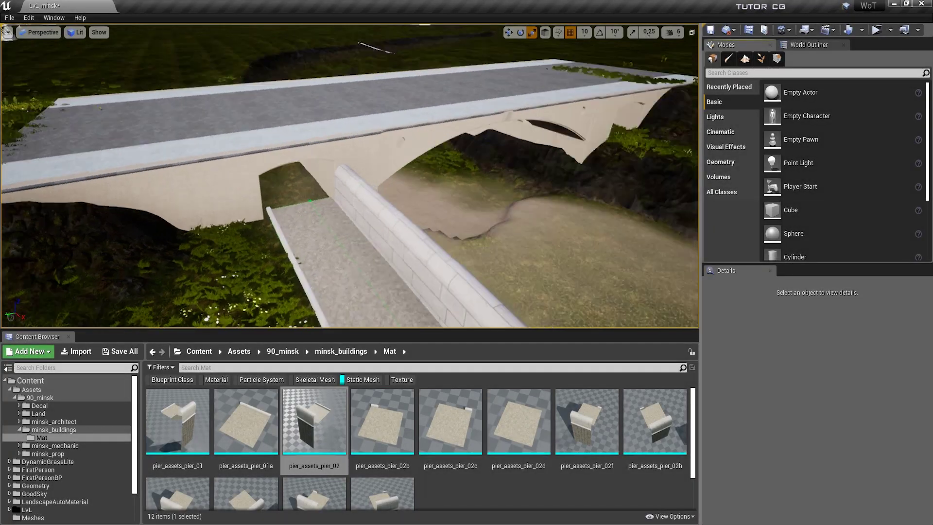
{"action": "right_click_drag", "start_coordinate": [260, 204], "coordinate": [301, 194]}
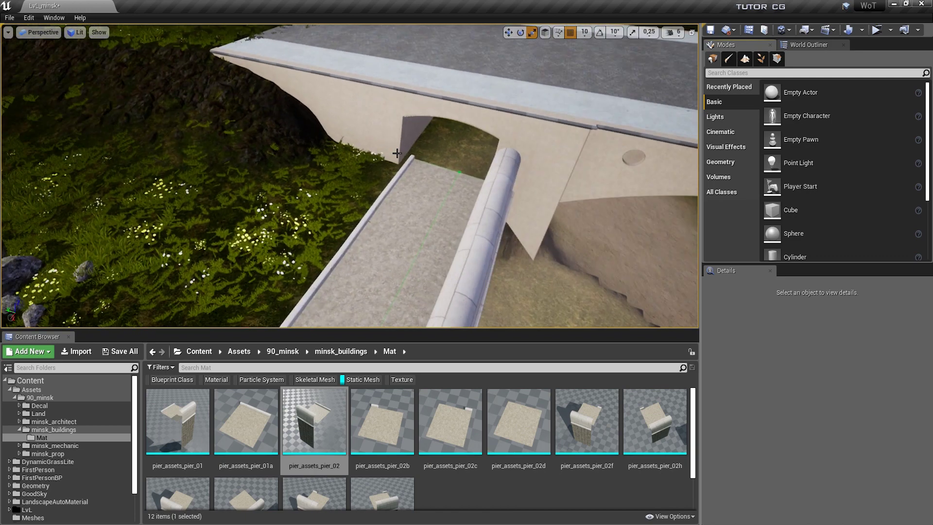
{"action": "right_click_drag", "start_coordinate": [417, 193], "coordinate": [417, 193]}
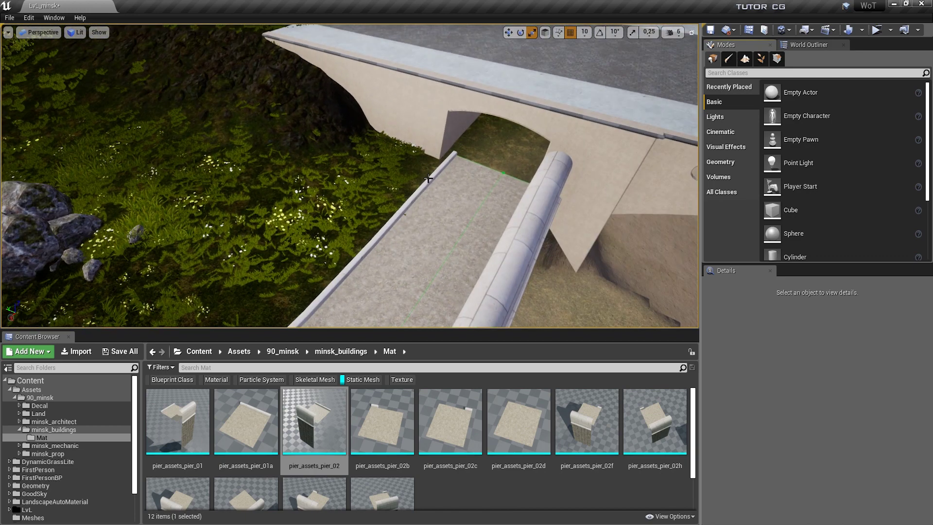
{"action": "right_click_drag", "start_coordinate": [401, 210], "coordinate": [373, 111]}
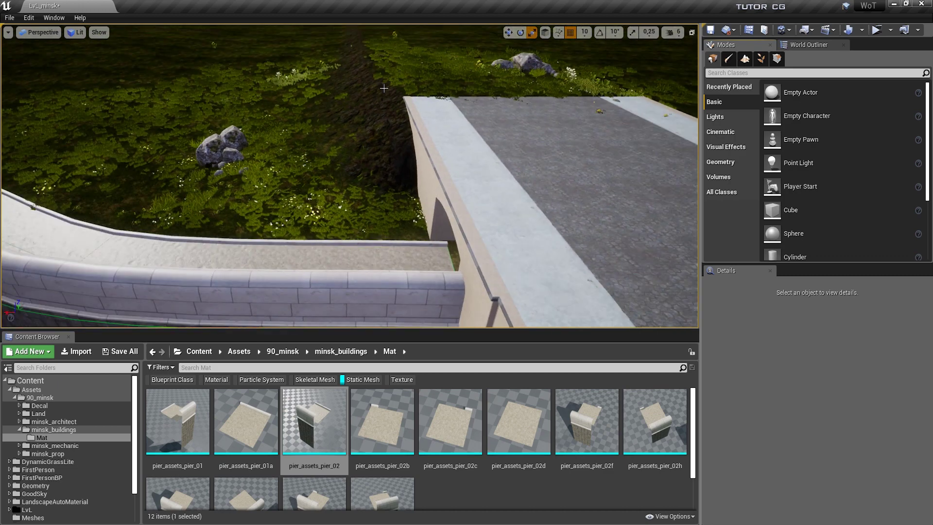
{"action": "right_click_drag", "start_coordinate": [351, 156], "coordinate": [351, 156]}
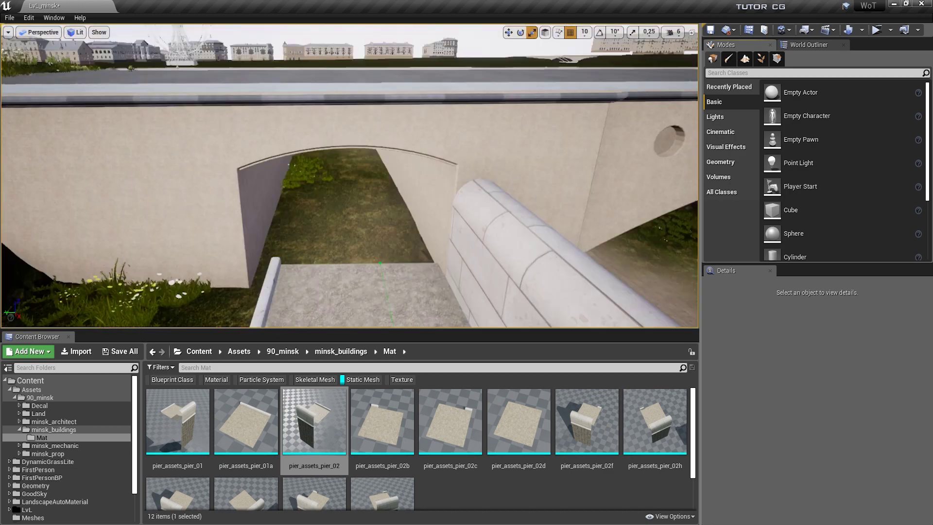
{"action": "right_click_drag", "start_coordinate": [365, 251], "coordinate": [366, 251]}
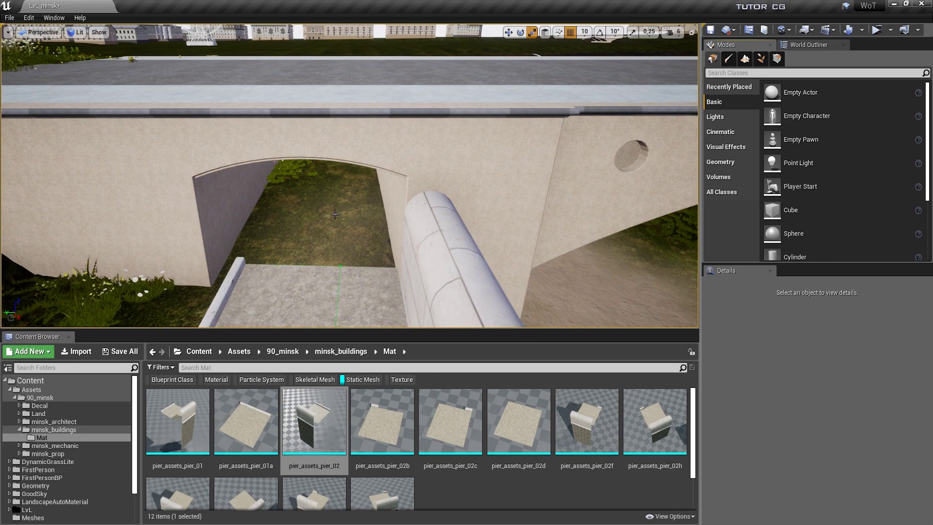
{"action": "left_click_drag", "start_coordinate": [301, 330], "coordinate": [302, 274]}
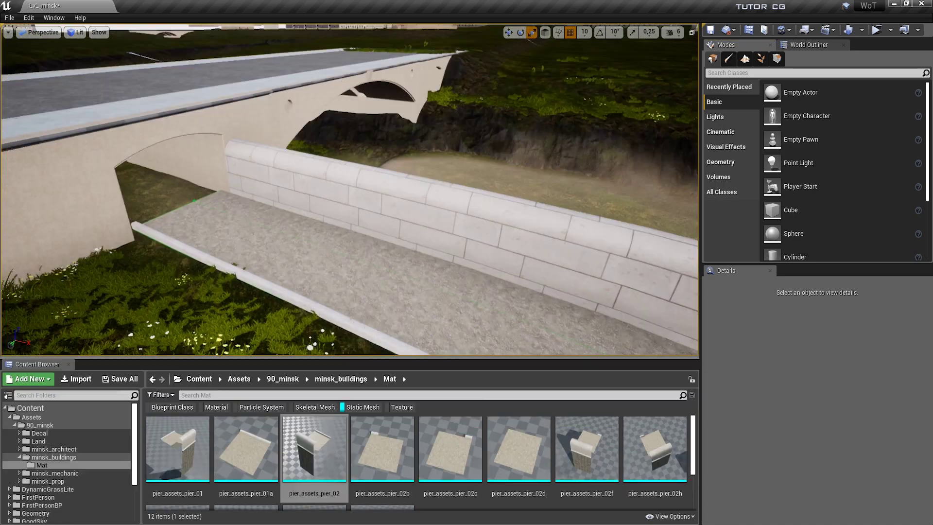
{"action": "right_click_drag", "start_coordinate": [458, 254], "coordinate": [458, 254]}
{"action": "right_click_drag", "start_coordinate": [327, 237], "coordinate": [329, 224]}
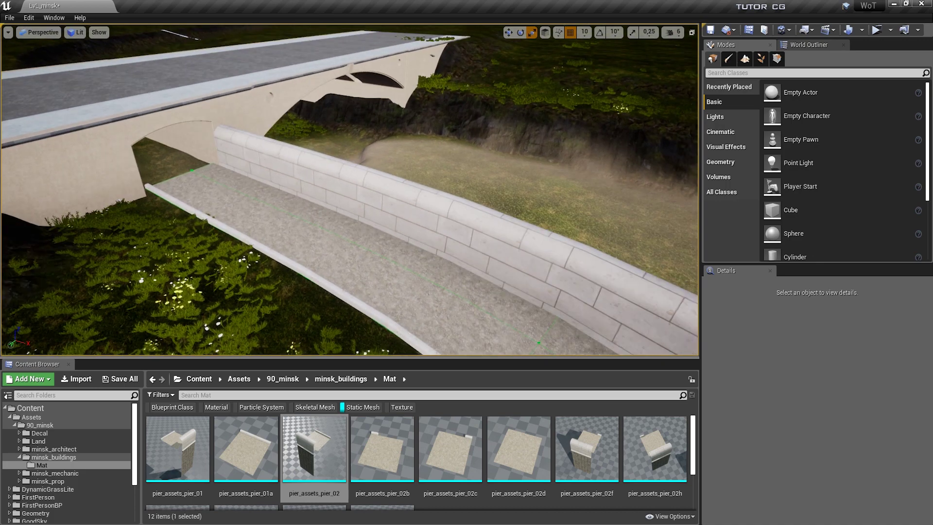
{"action": "right_click_drag", "start_coordinate": [329, 225], "coordinate": [329, 225]}
{"action": "right_click_drag", "start_coordinate": [399, 246], "coordinate": [397, 245]}
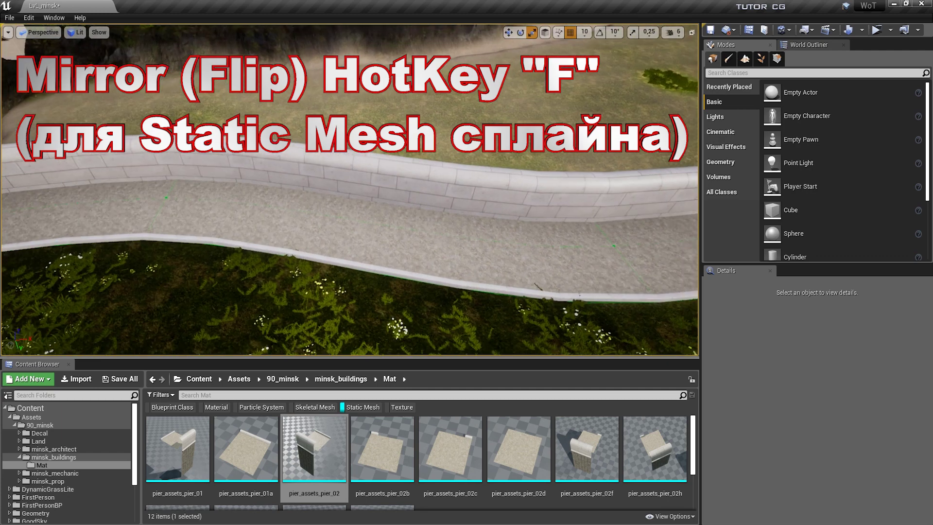
{"action": "right_click_drag", "start_coordinate": [411, 227], "coordinate": [341, 216]}
{"action": "right_click_drag", "start_coordinate": [445, 225], "coordinate": [129, 266]}
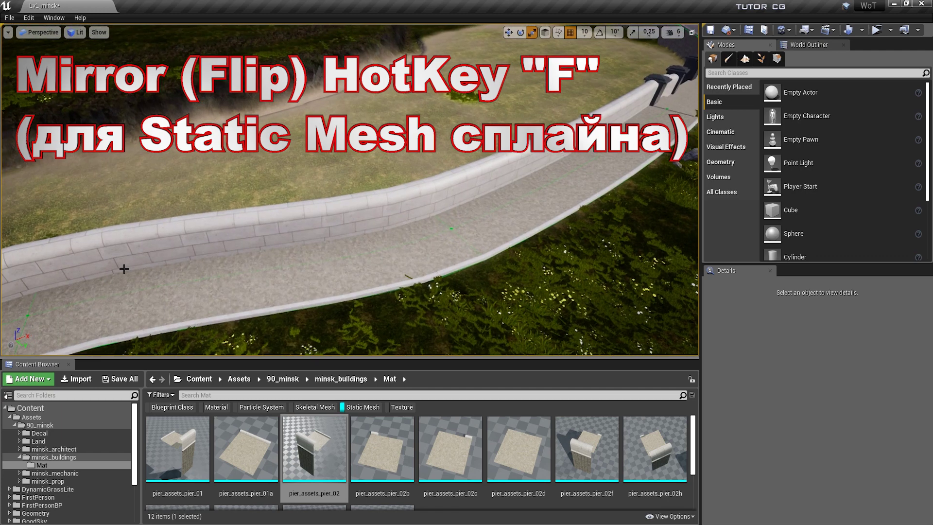
{"action": "right_click_drag", "start_coordinate": [569, 157], "coordinate": [340, 185]}
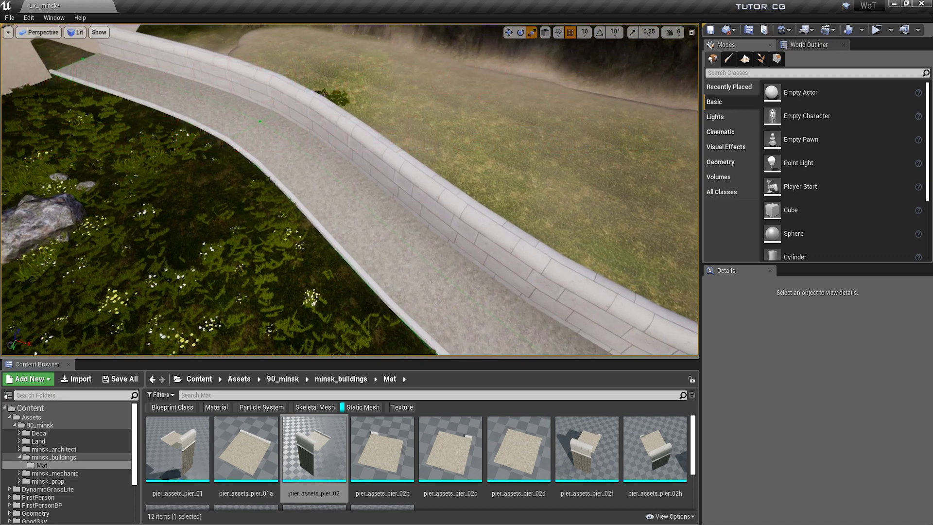
{"action": "right_click_drag", "start_coordinate": [350, 189], "coordinate": [292, 195]}
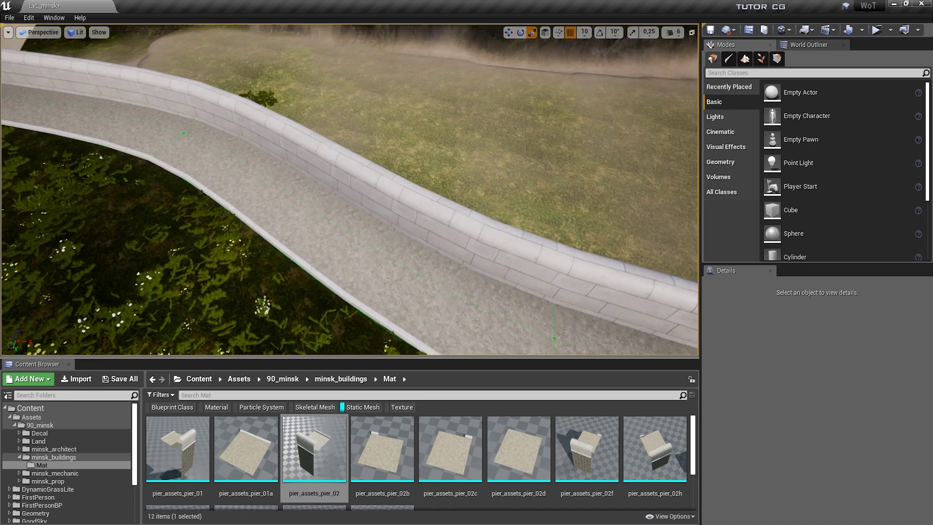
{"action": "right_click_drag", "start_coordinate": [476, 148], "coordinate": [471, 144]}
{"action": "right_click_drag", "start_coordinate": [271, 216], "coordinate": [271, 216]}
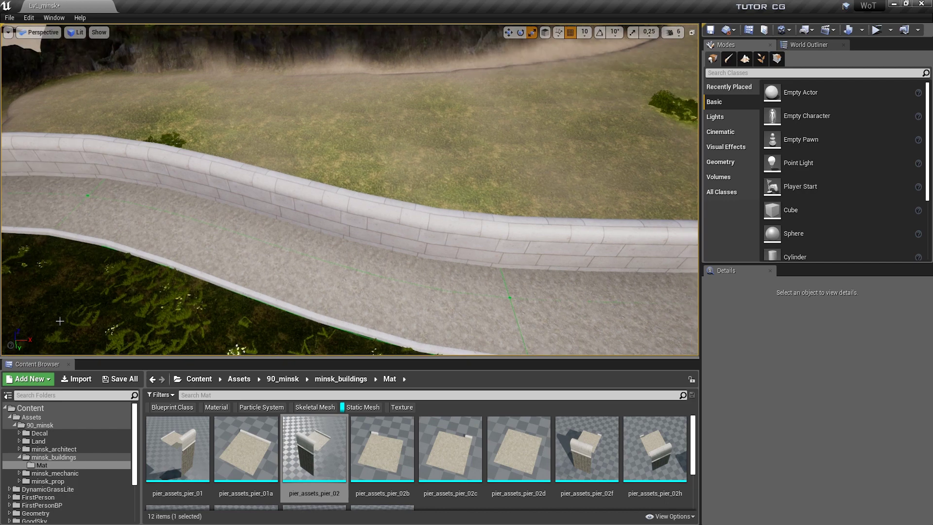
{"action": "right_click_drag", "start_coordinate": [52, 321], "coordinate": [52, 321]}
{"action": "right_click_drag", "start_coordinate": [275, 285], "coordinate": [313, 273]}
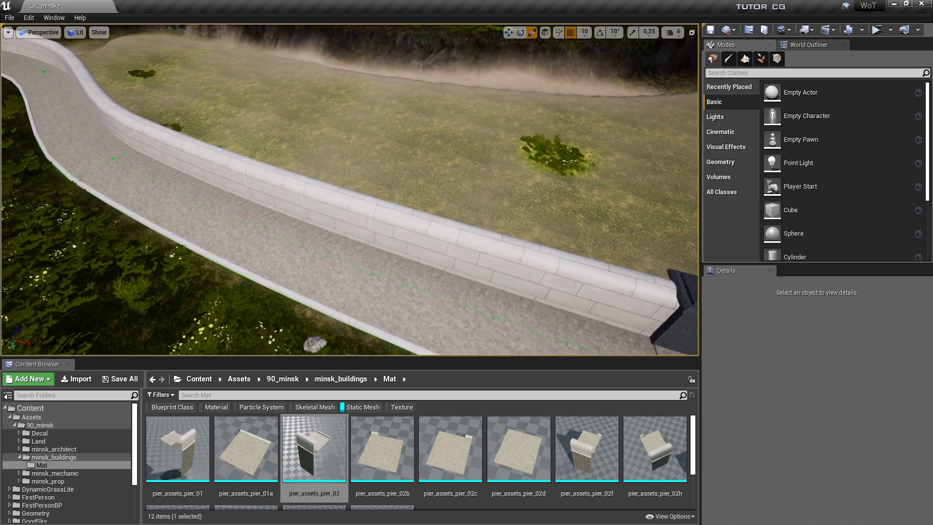
{"action": "right_click_drag", "start_coordinate": [366, 258], "coordinate": [366, 257]}
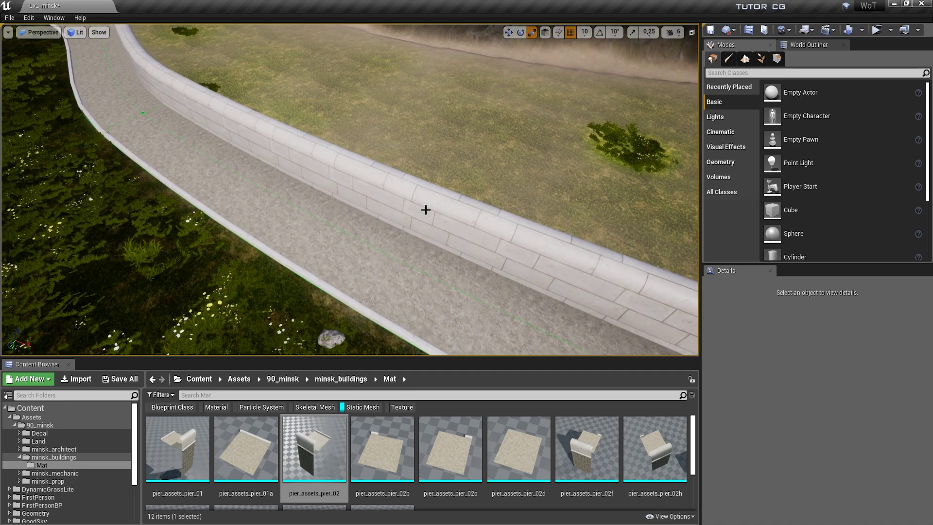
Select the landscape and fly along the curved wall and path toward the bridge
{"action": "left_click", "coordinate": [426, 210]}
{"action": "left_click_drag", "start_coordinate": [426, 209], "coordinate": [357, 172]}
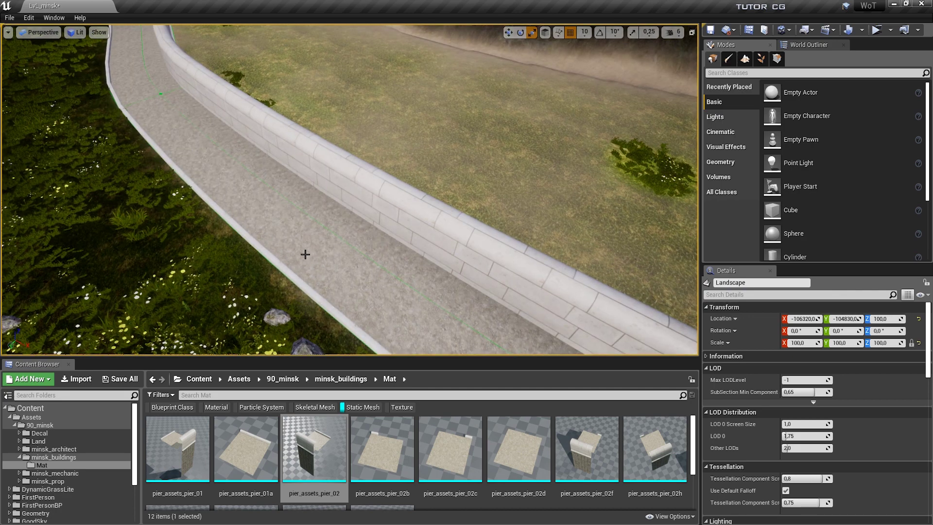
{"action": "left_click_drag", "start_coordinate": [305, 254], "coordinate": [448, 108]}
{"action": "mouse_move", "coordinate": [394, 231]}
{"action": "left_mouse_down"}
{"action": "mouse_move", "coordinate": [340, 228]}
{"action": "mouse_move", "coordinate": [291, 184]}
{"action": "mouse_move", "coordinate": [203, 245]}
{"action": "left_mouse_up"}
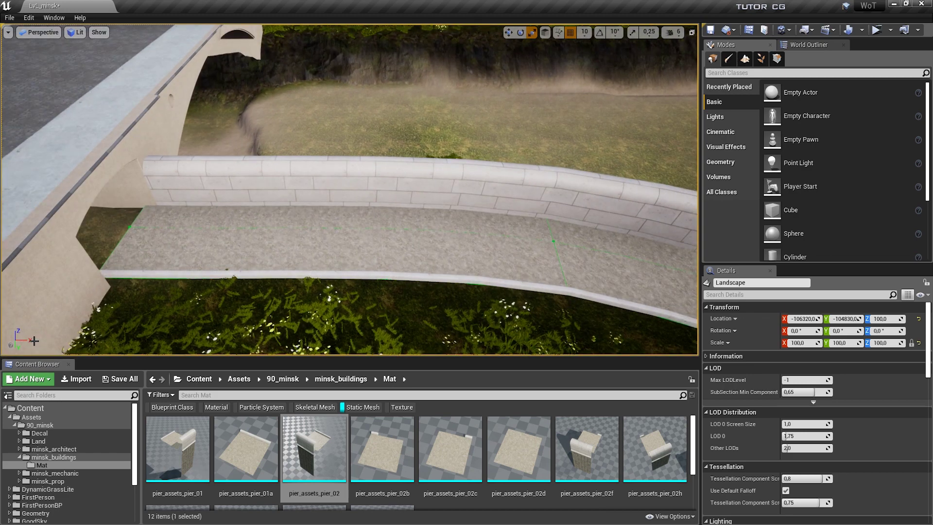
{"action": "left_click_drag", "start_coordinate": [163, 319], "coordinate": [146, 315]}
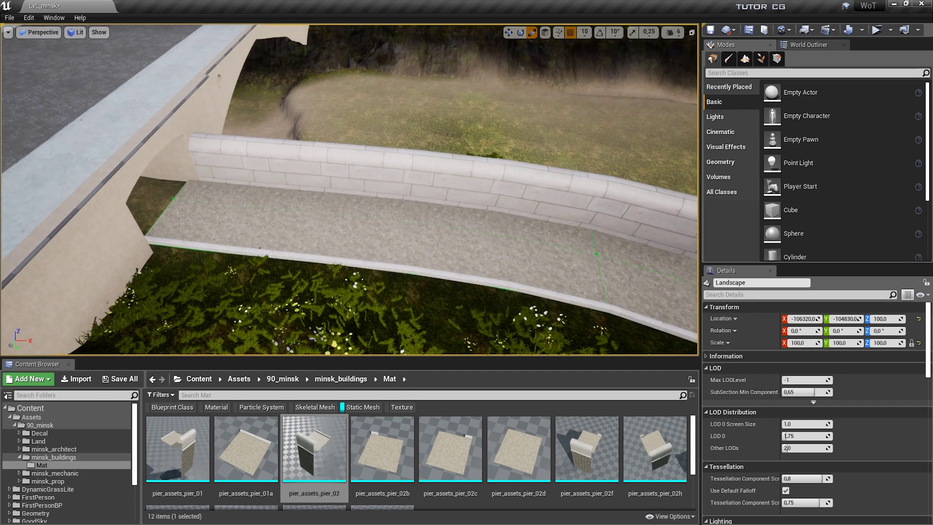
{"action": "mouse_move", "coordinate": [396, 225]}
{"action": "right_mouse_down"}
{"action": "mouse_move", "coordinate": [369, 253]}
{"action": "mouse_move", "coordinate": [369, 233]}
{"action": "right_mouse_up"}
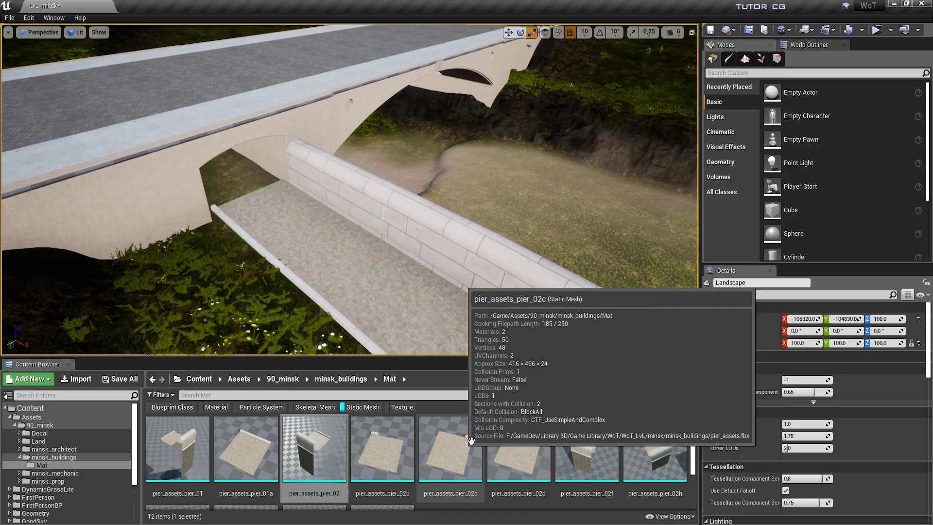
{"action": "right_click_drag", "start_coordinate": [404, 273], "coordinate": [384, 262]}
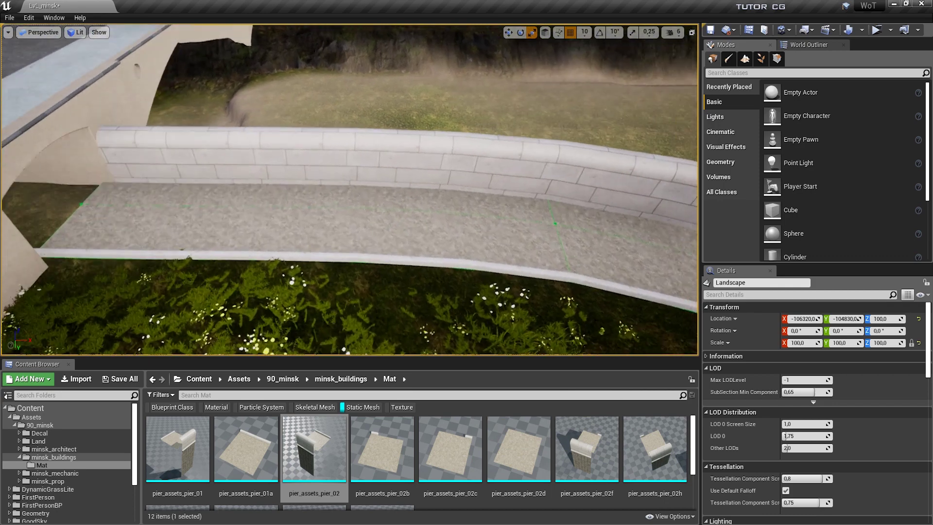
{"action": "right_click_drag", "start_coordinate": [529, 261], "coordinate": [508, 261]}
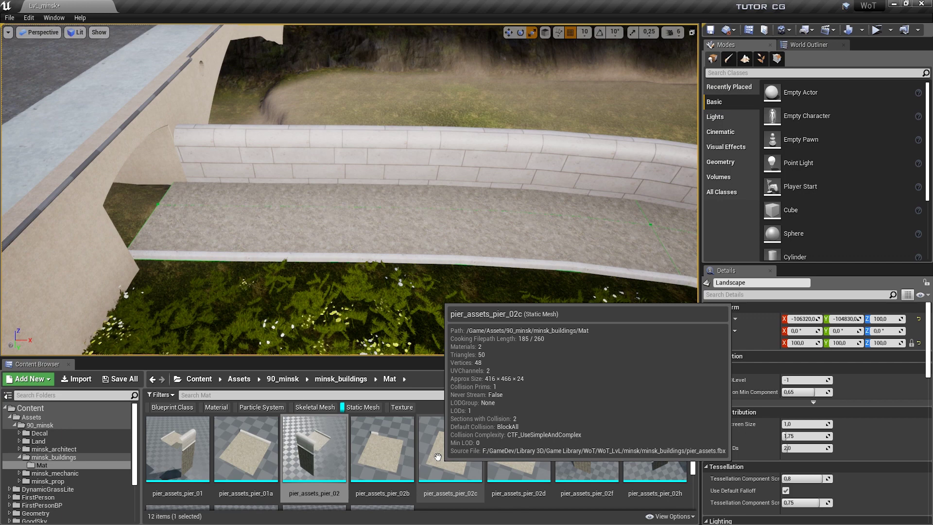
{"action": "scroll", "coordinate": [470, 248], "scroll_direction": "up", "scroll_amount": 2}
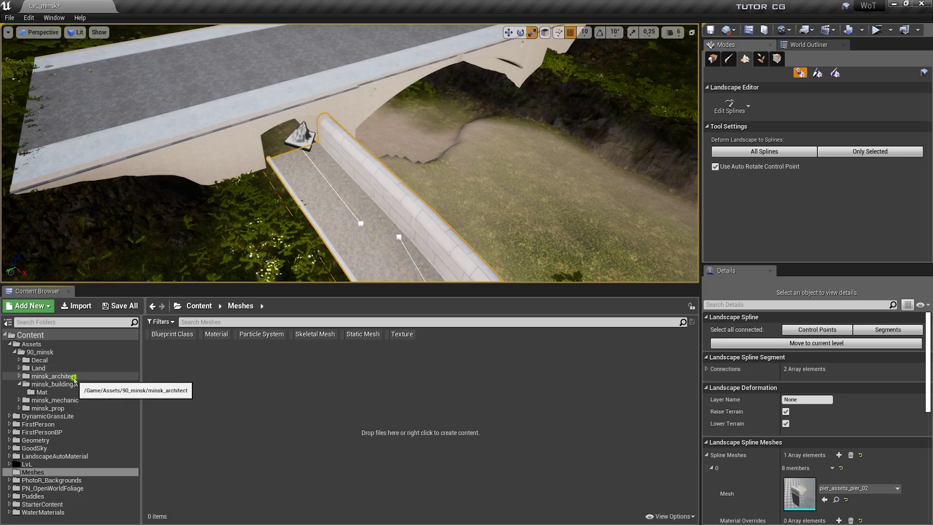
Browse to minsk_buildings/Mat with the Static Mesh filter and select the wall spline's end control point
{"action": "left_click", "coordinate": [54, 376]}
{"action": "left_click", "coordinate": [53, 384]}
{"action": "left_click", "coordinate": [42, 392]}
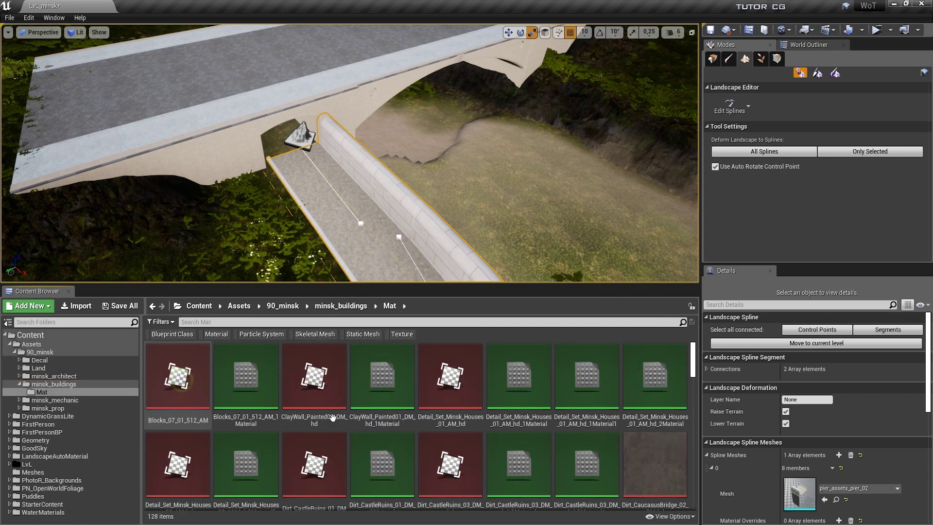
{"action": "left_click", "coordinate": [363, 334]}
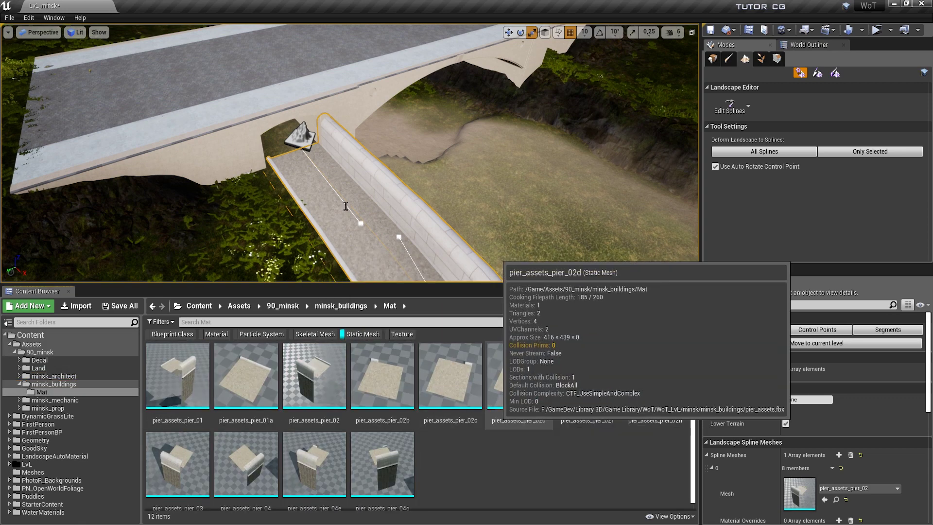
{"action": "right_click_drag", "start_coordinate": [345, 206], "coordinate": [345, 206]}
{"action": "left_click", "coordinate": [255, 130]}
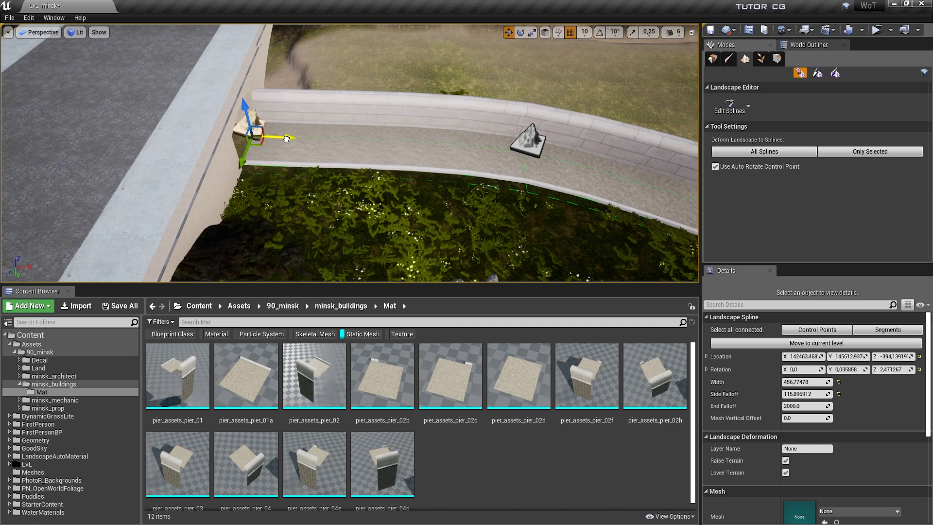
Slide the end point along X, add a control point toward the bridge arch, and select the new segment
{"action": "left_click_drag", "start_coordinate": [287, 138], "coordinate": [413, 140]}
{"action": "key", "text": "f"}
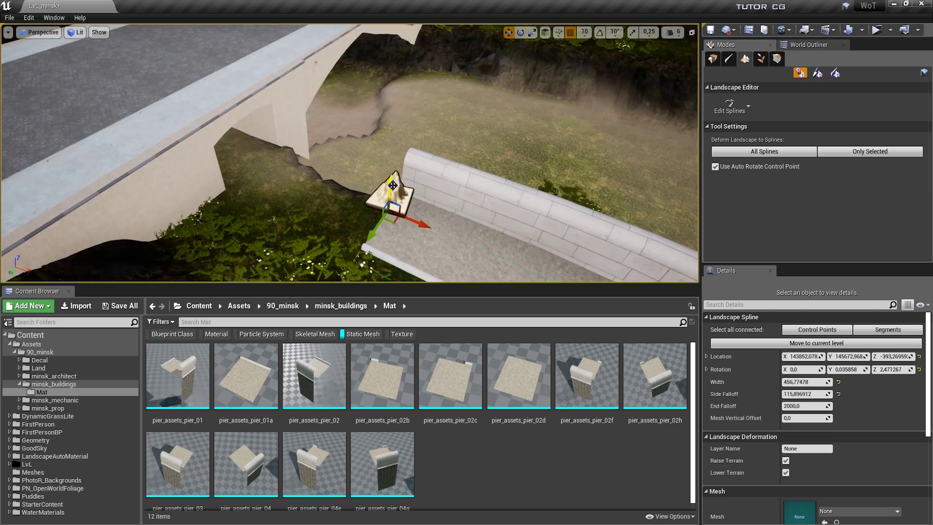
{"action": "left_click", "coordinate": [287, 172], "text": "ctrl"}
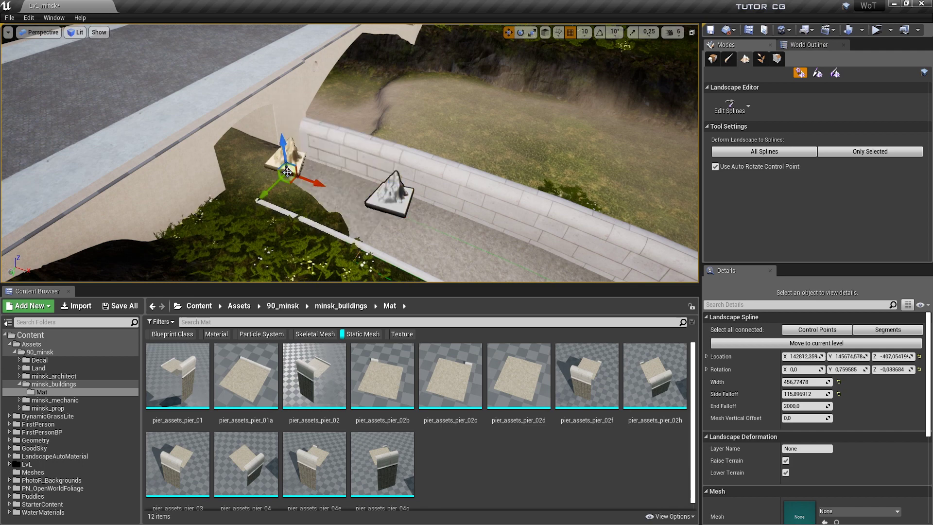
{"action": "scroll", "coordinate": [285, 189], "scroll_direction": "down", "scroll_amount": 2}
{"action": "scroll", "coordinate": [335, 158], "scroll_direction": "up", "scroll_amount": 3}
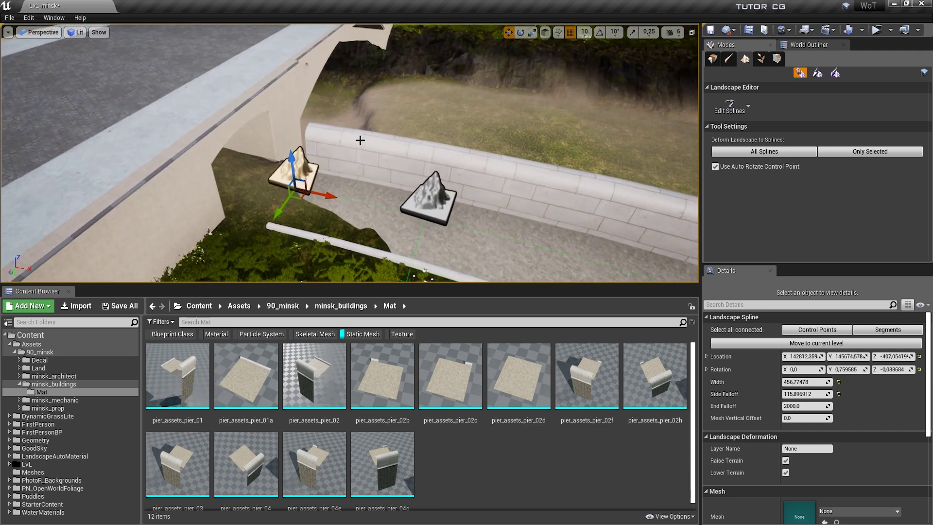
{"action": "left_click", "coordinate": [346, 158]}
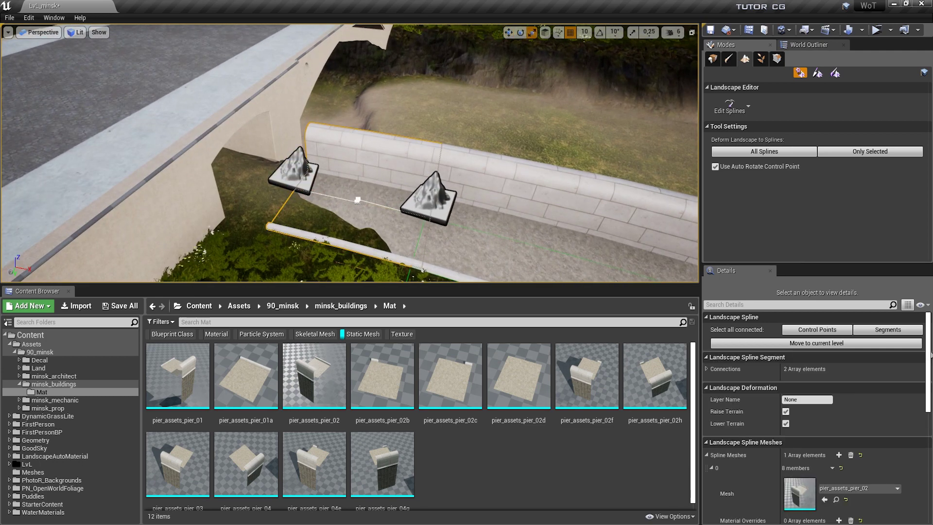
{"action": "scroll", "coordinate": [736, 358], "scroll_direction": "down", "scroll_amount": 5}
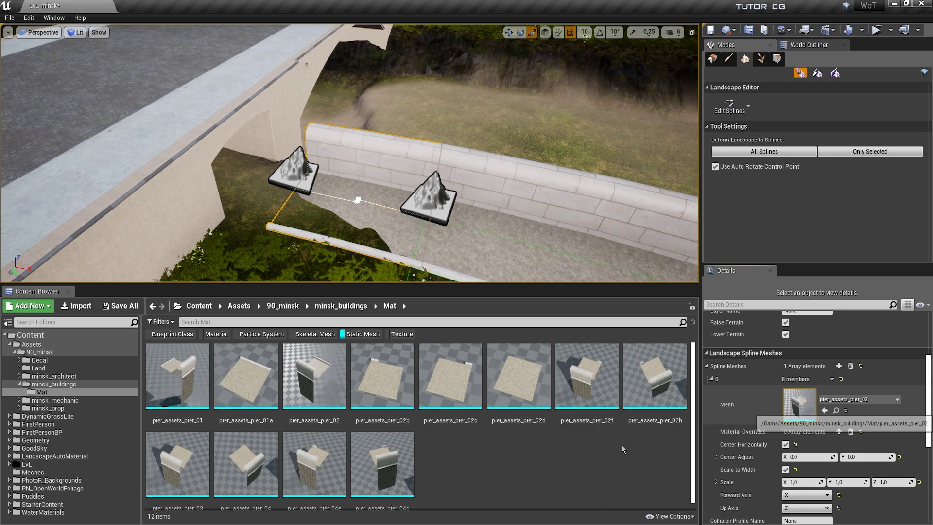
Assign pier_assets_pier_02h as the new segment's mesh
{"action": "left_click_drag", "start_coordinate": [655, 374], "coordinate": [824, 401]}
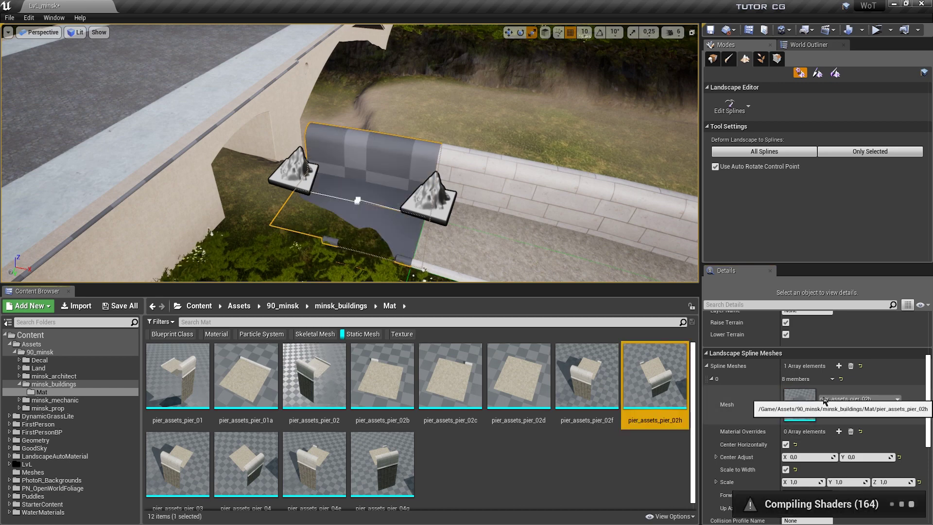
{"action": "right_click_drag", "start_coordinate": [350, 153], "coordinate": [350, 153]}
{"action": "right_click_drag", "start_coordinate": [473, 172], "coordinate": [349, 145]}
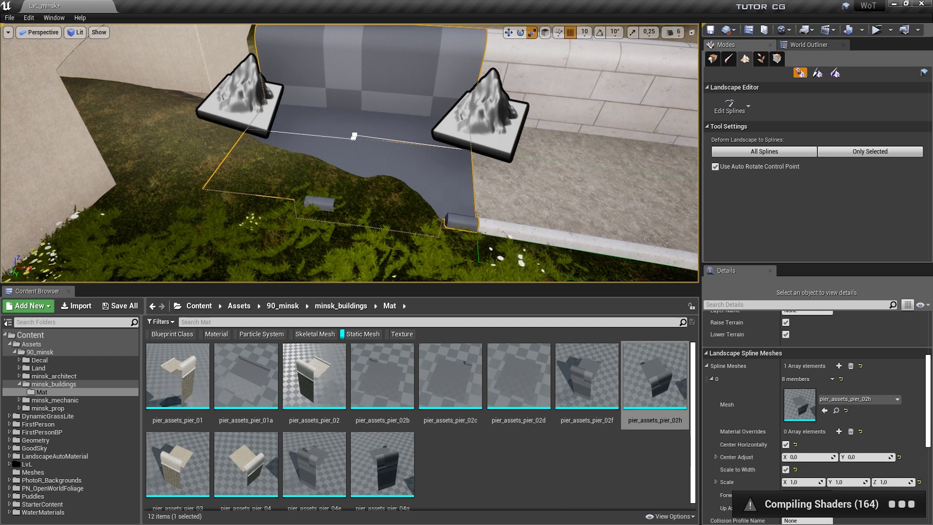
Move the segment's left control point against the bridge, undoing the last adjustment
{"action": "left_click", "coordinate": [246, 105]}
{"action": "mouse_move", "coordinate": [283, 134]}
{"action": "left_mouse_down"}
{"action": "mouse_move", "coordinate": [307, 140]}
{"action": "mouse_move", "coordinate": [149, 117]}
{"action": "left_mouse_up"}
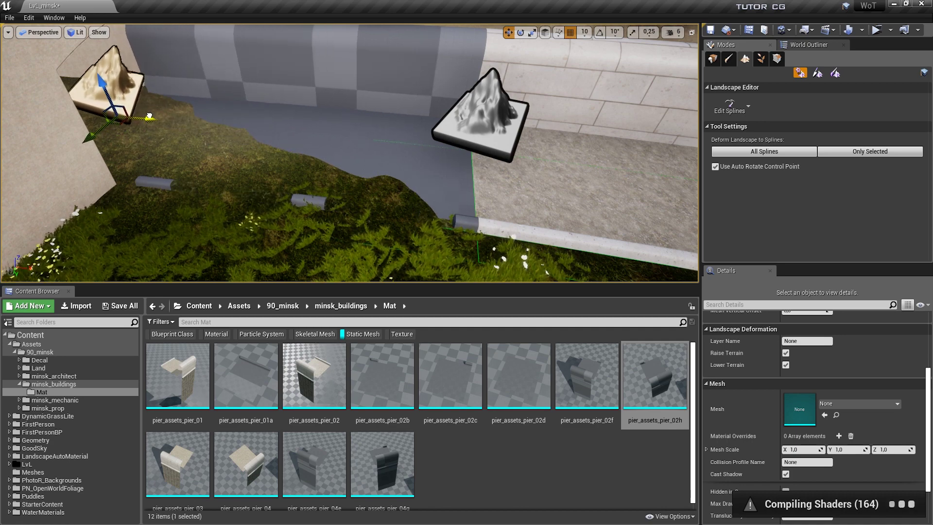
{"action": "left_click_drag", "start_coordinate": [149, 117], "coordinate": [142, 114]}
{"action": "key", "text": "f"}
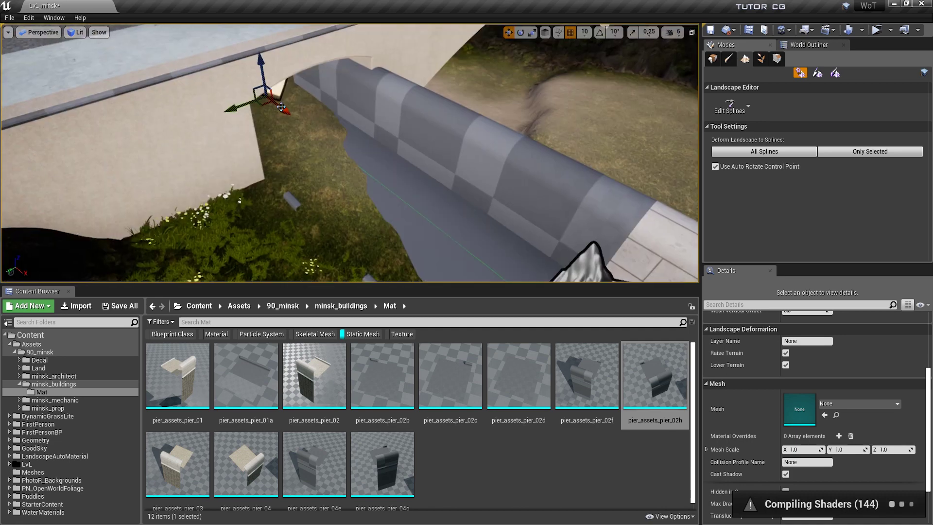
{"action": "left_click_drag", "start_coordinate": [374, 207], "coordinate": [374, 207], "text": "alt"}
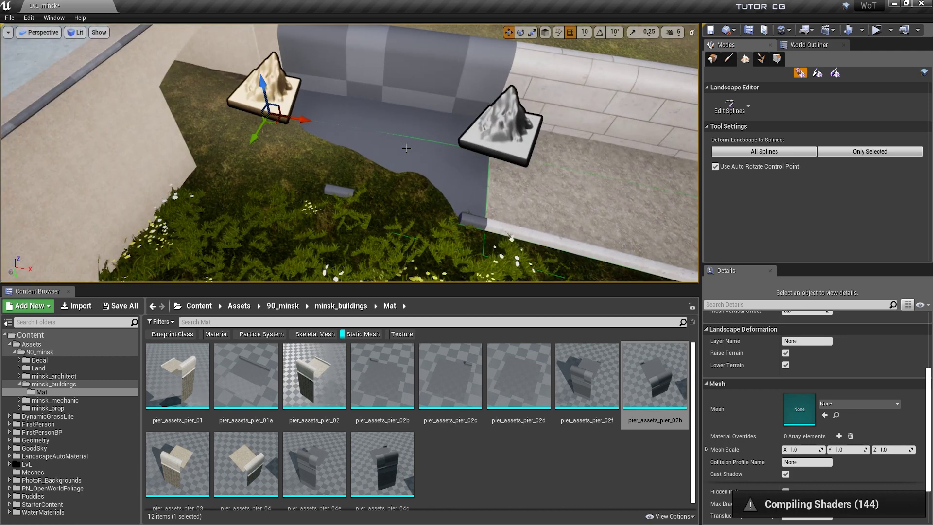
{"action": "left_click_drag", "start_coordinate": [333, 181], "coordinate": [333, 181], "text": "alt"}
{"action": "key", "text": "ctrl+z"}
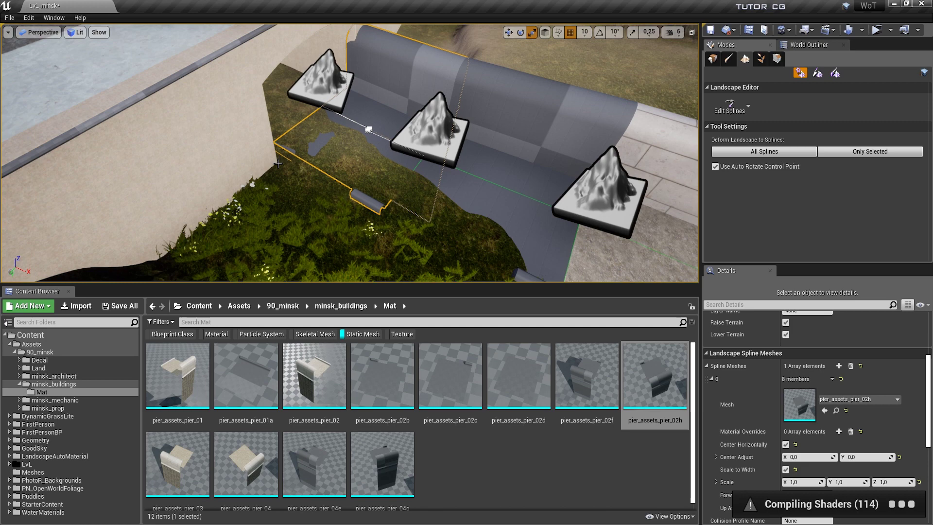
Drop pier_assets_pier_04 into the spline's Mesh slot and select the wall's lower control point
{"action": "mouse_move", "coordinate": [248, 468]}
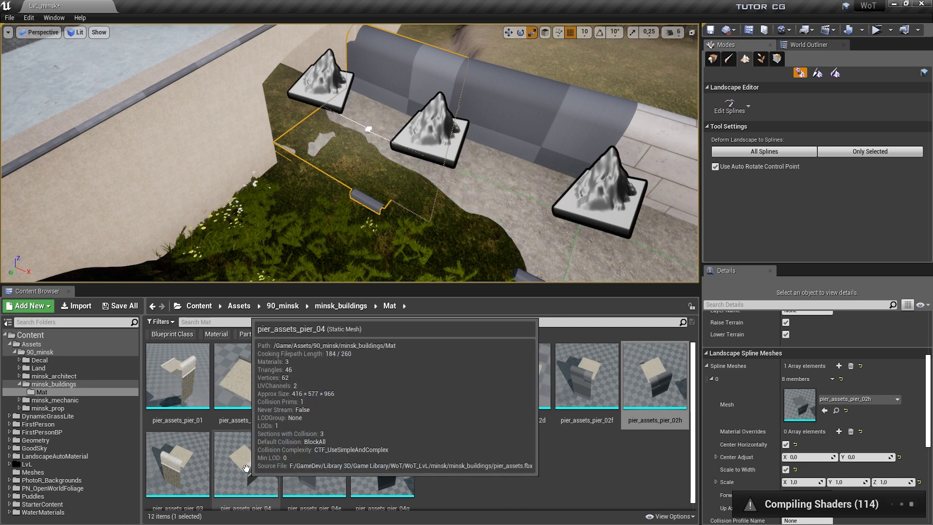
{"action": "left_click_drag", "start_coordinate": [248, 467], "coordinate": [805, 407]}
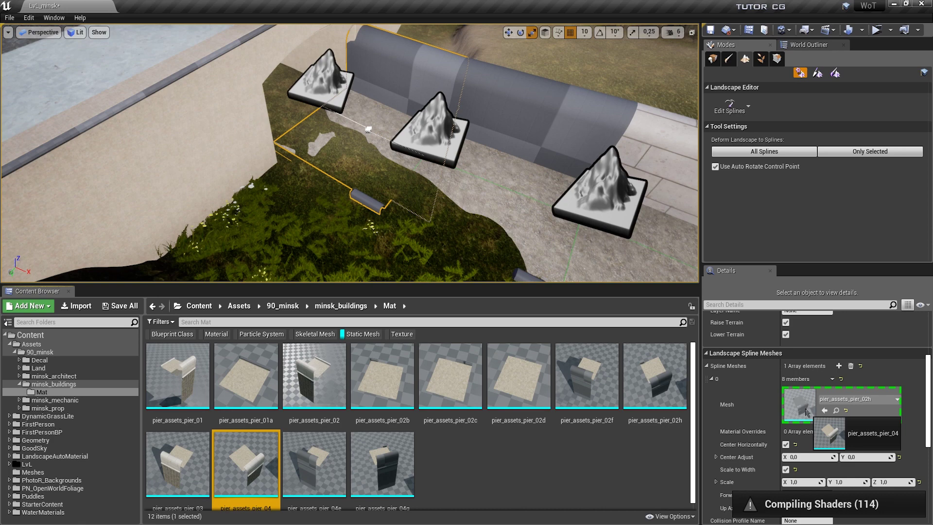
{"action": "left_click_drag", "start_coordinate": [805, 412], "coordinate": [805, 411]}
{"action": "right_click_drag", "start_coordinate": [500, 125], "coordinate": [500, 125]}
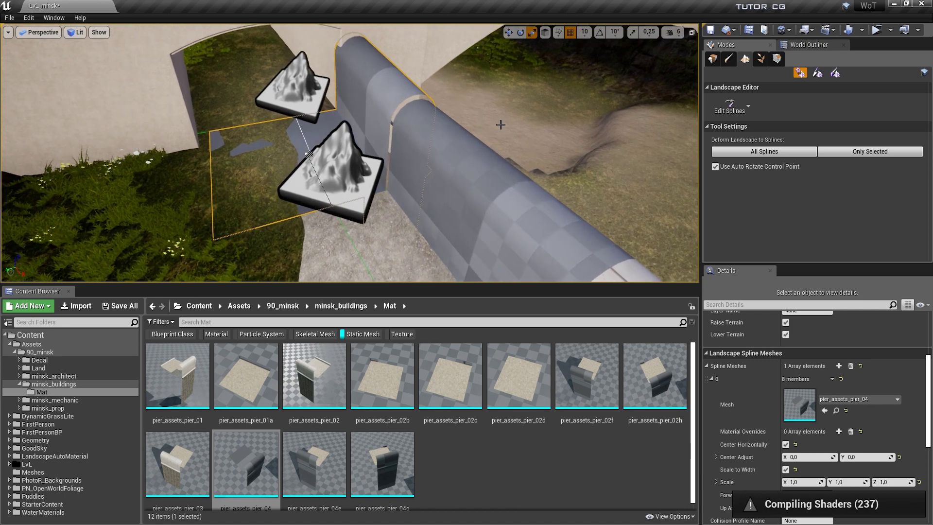
{"action": "left_click", "coordinate": [334, 170]}
{"action": "right_click_drag", "start_coordinate": [333, 170], "coordinate": [334, 170]}
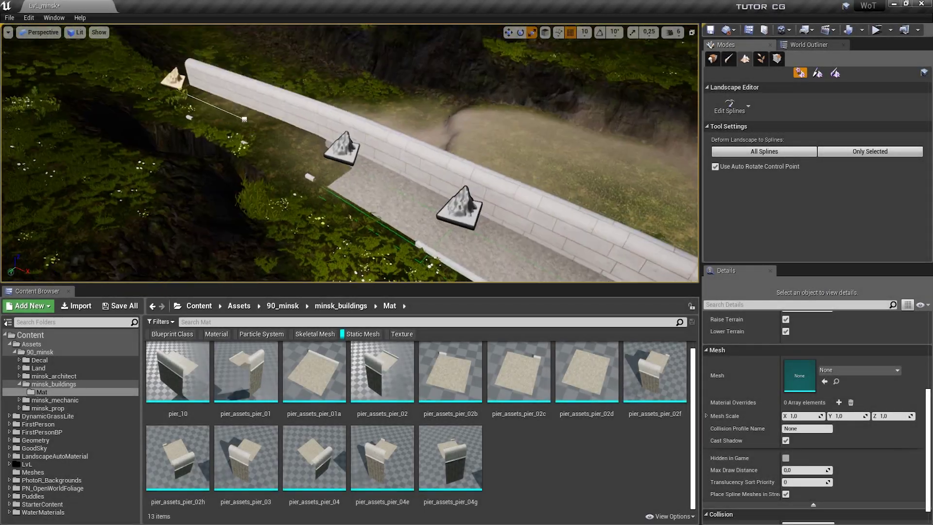
{"action": "right_click_drag", "start_coordinate": [495, 183], "coordinate": [496, 182]}
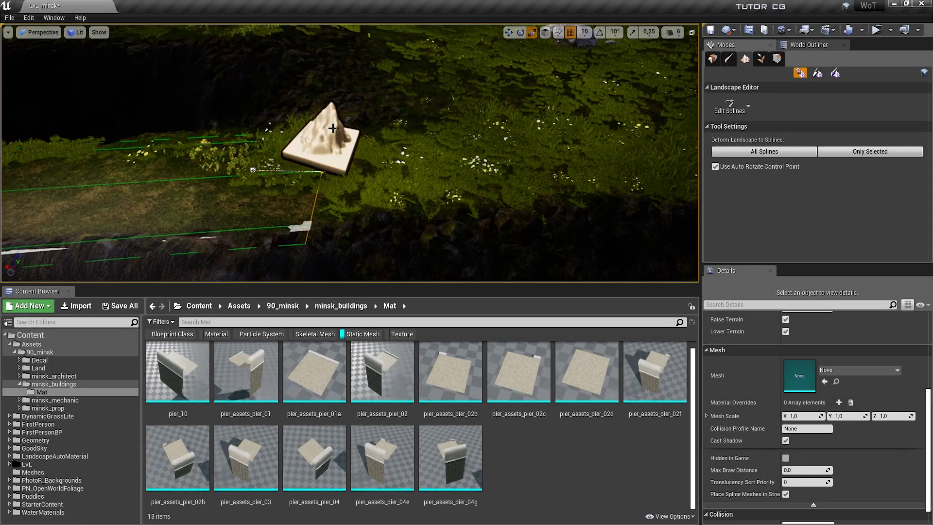
{"action": "right_click_drag", "start_coordinate": [326, 141], "coordinate": [322, 141]}
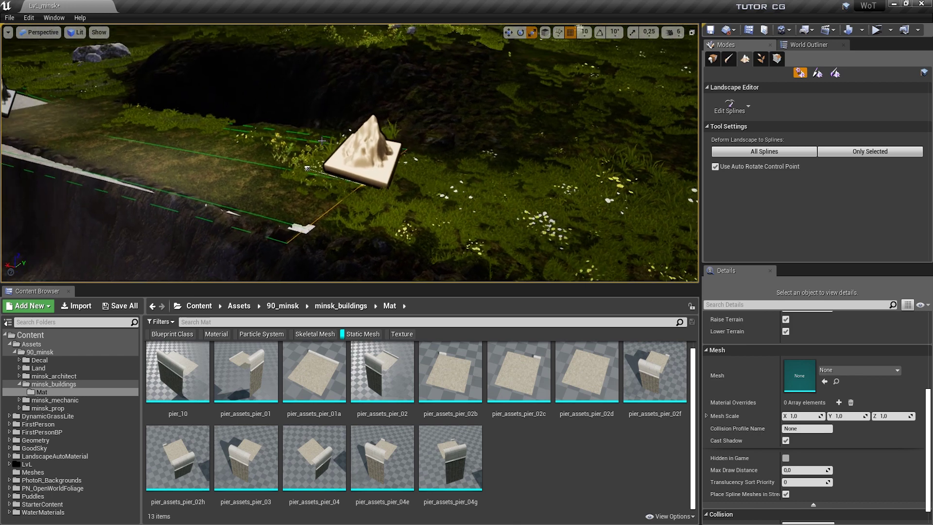
{"action": "right_click_drag", "start_coordinate": [347, 148], "coordinate": [388, 148]}
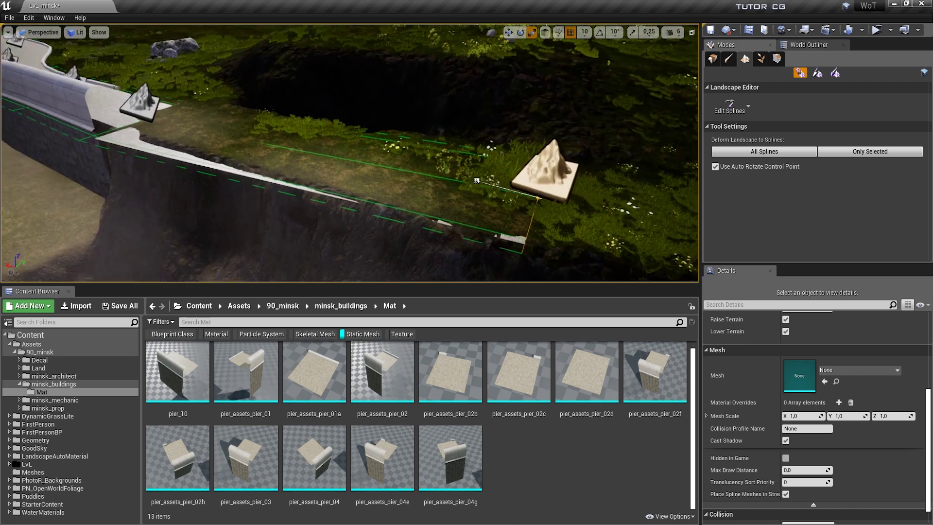
{"action": "right_click_drag", "start_coordinate": [504, 185], "coordinate": [504, 185]}
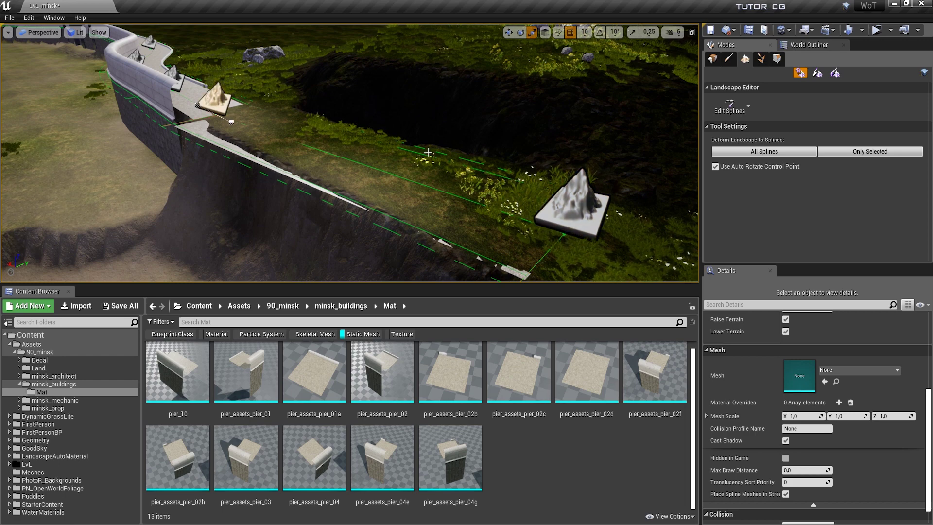
{"action": "mouse_move", "coordinate": [422, 153]}
{"action": "right_mouse_down"}
{"action": "mouse_move", "coordinate": [516, 139]}
{"action": "mouse_move", "coordinate": [398, 140]}
{"action": "mouse_move", "coordinate": [373, 154]}
{"action": "right_mouse_up"}
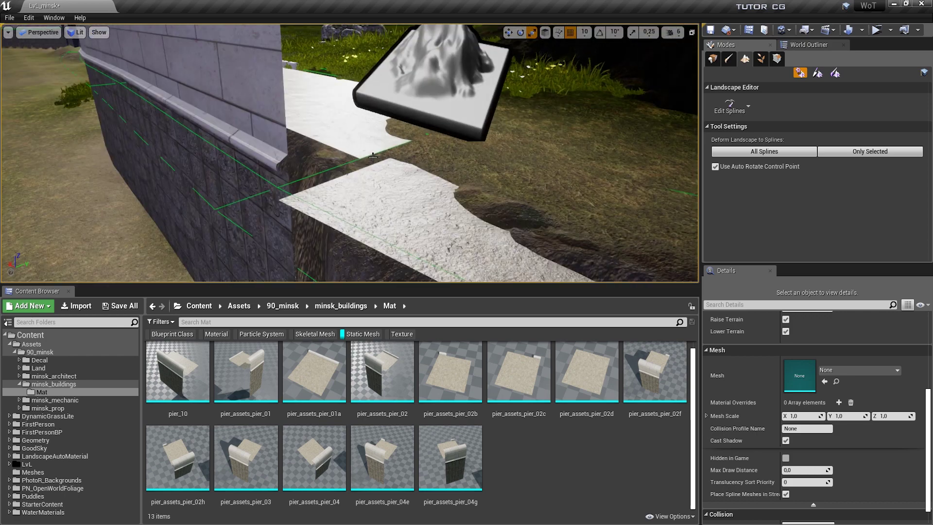
{"action": "mouse_move", "coordinate": [372, 158]}
{"action": "right_mouse_down"}
{"action": "mouse_move", "coordinate": [360, 160]}
{"action": "mouse_move", "coordinate": [395, 148]}
{"action": "right_mouse_up"}
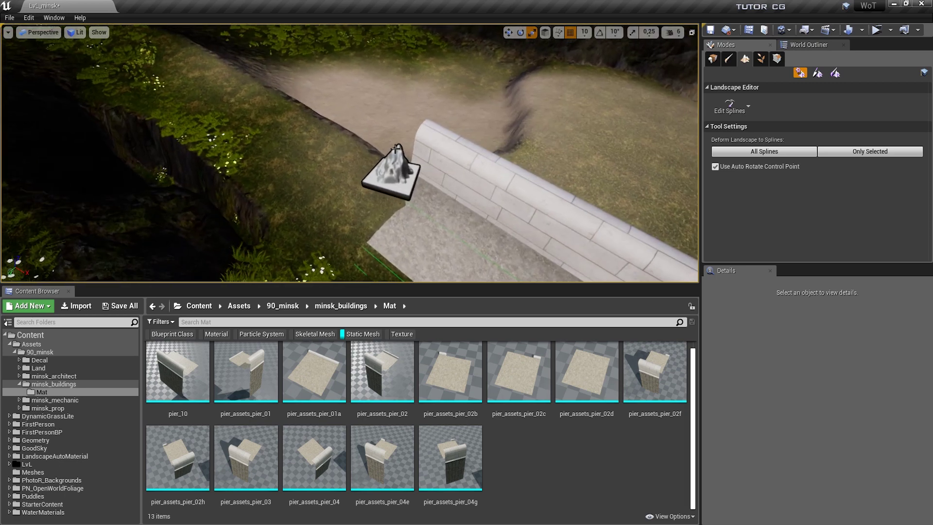
{"action": "left_click", "coordinate": [388, 163]}
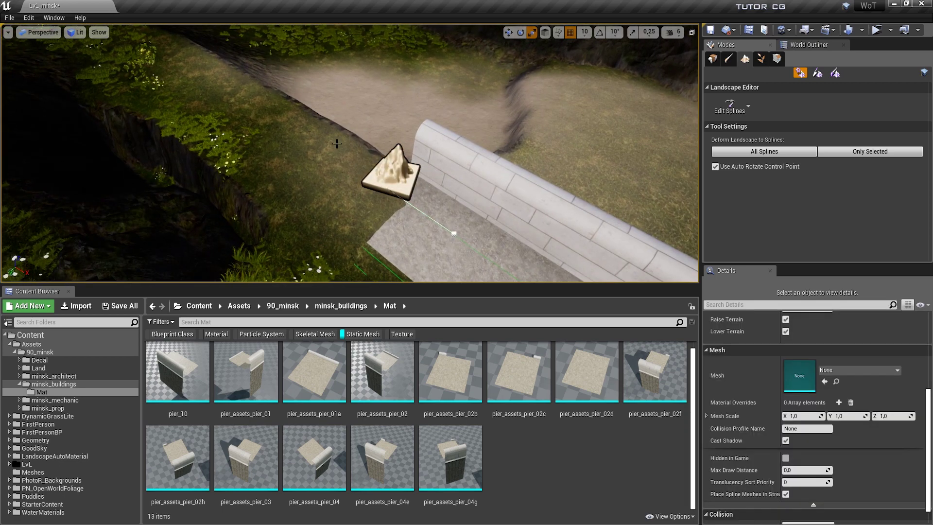
{"action": "right_click_drag", "start_coordinate": [336, 143], "coordinate": [296, 122]}
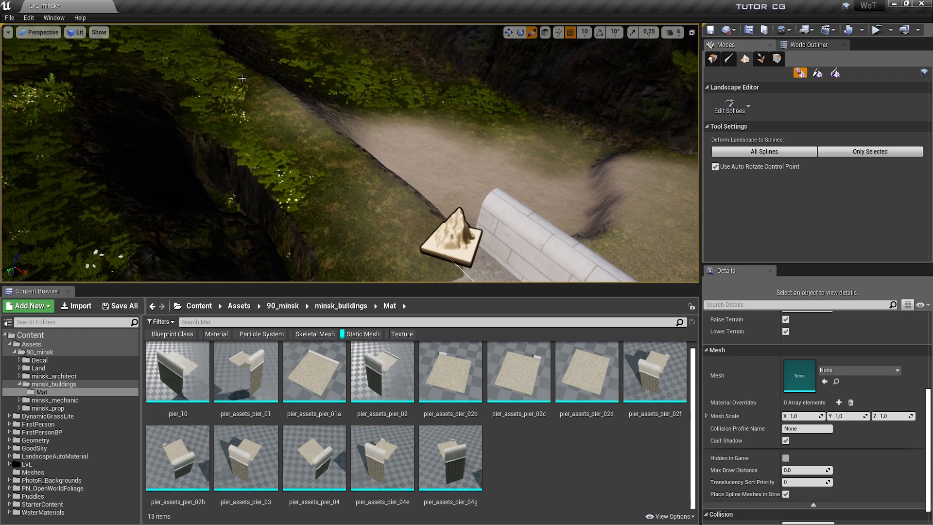
{"action": "right_click_drag", "start_coordinate": [242, 79], "coordinate": [272, 97]}
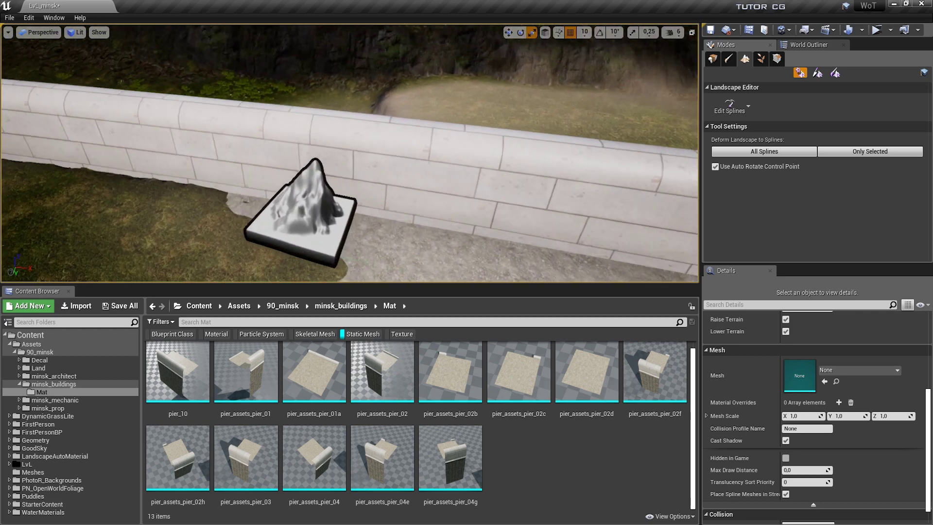
{"action": "mouse_move", "coordinate": [272, 97]}
{"action": "right_mouse_down"}
{"action": "mouse_move", "coordinate": [295, 103]}
{"action": "mouse_move", "coordinate": [289, 114]}
{"action": "right_mouse_up"}
Give the walkway segment the pier_assets_pier_02d mesh and shift it sideways via Center Adjust X
{"action": "left_click", "coordinate": [289, 115]}
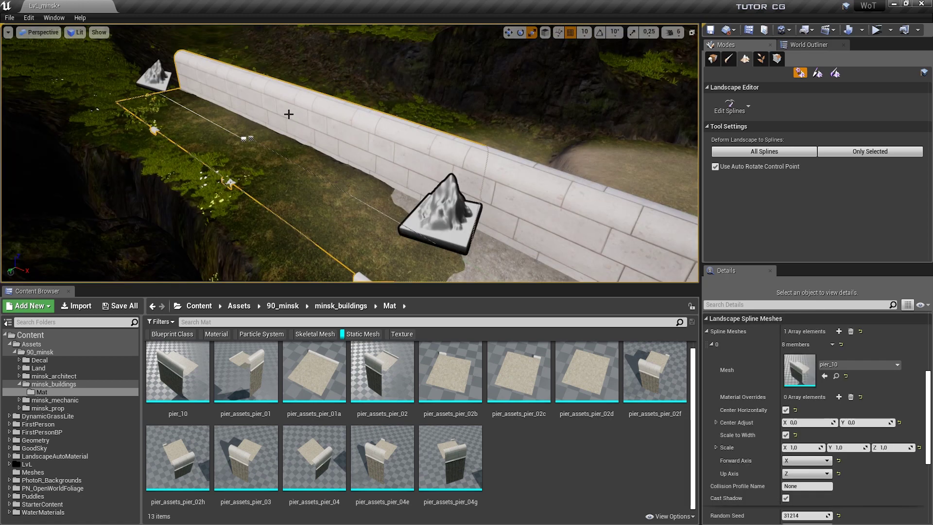
{"action": "left_click_drag", "start_coordinate": [557, 418], "coordinate": [799, 370]}
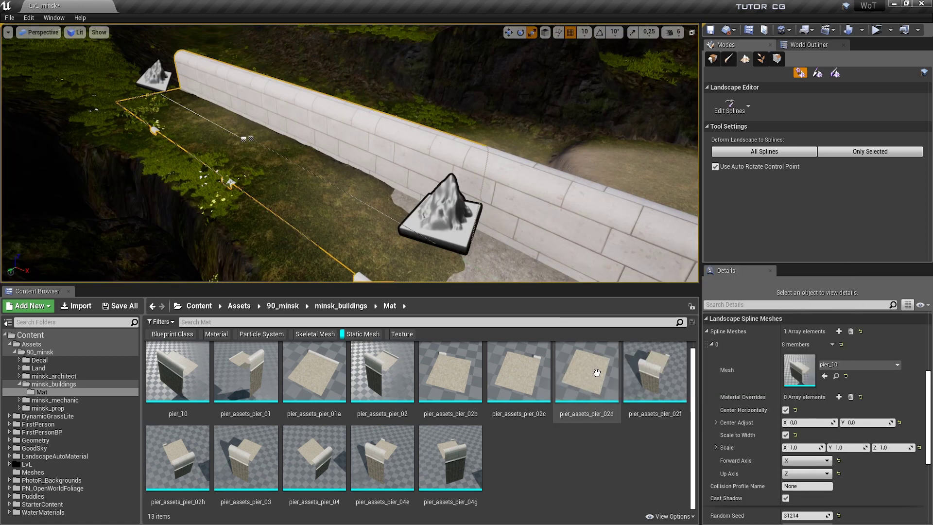
{"action": "key", "text": "ctrl+z"}
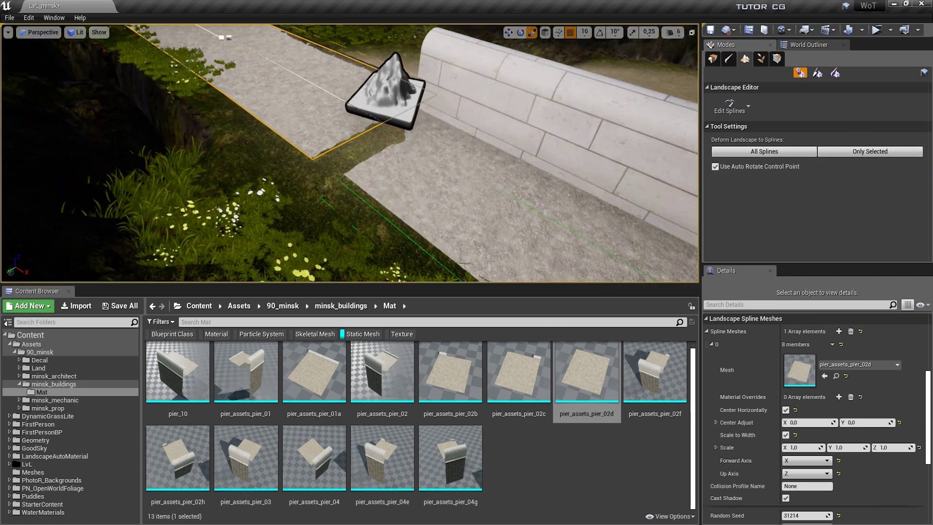
{"action": "right_click_drag", "start_coordinate": [301, 151], "coordinate": [313, 146]}
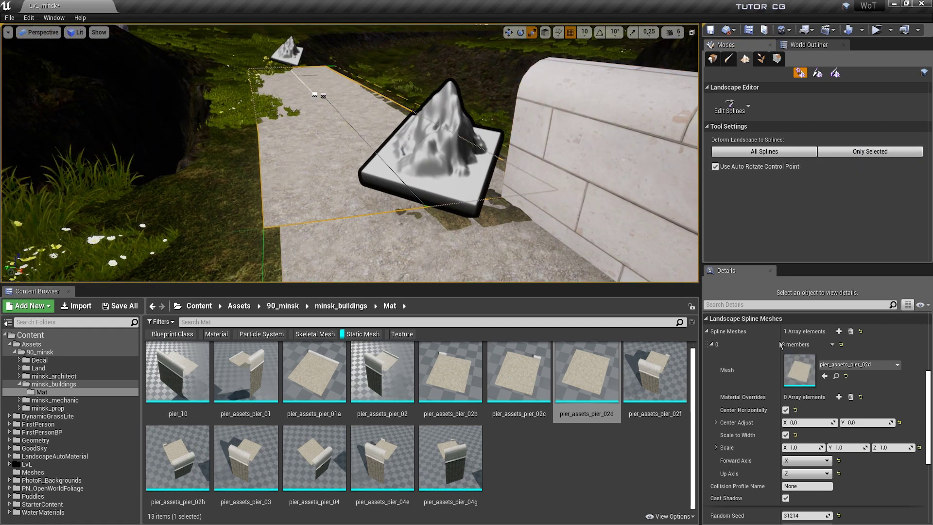
{"action": "left_click_drag", "start_coordinate": [807, 422], "coordinate": [775, 422]}
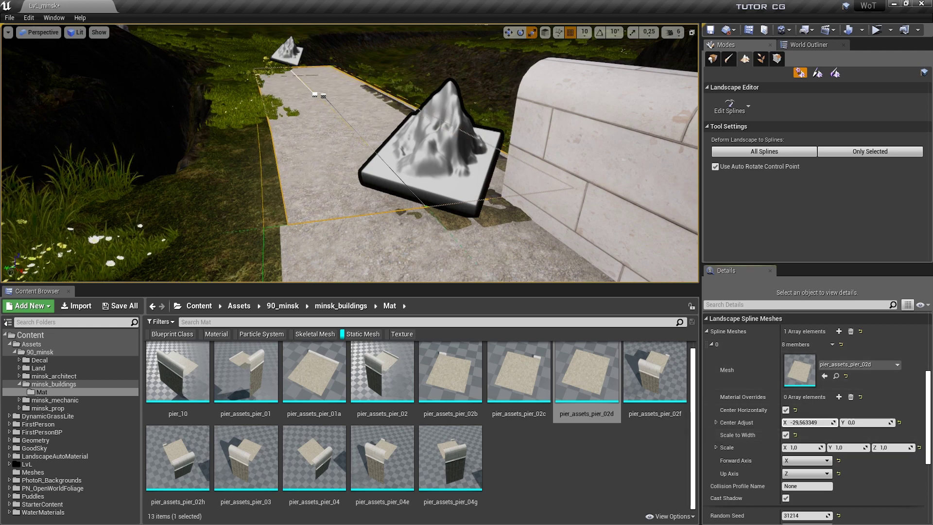
{"action": "mouse_move", "coordinate": [500, 187]}
{"action": "right_mouse_down"}
{"action": "mouse_move", "coordinate": [571, 208]}
{"action": "mouse_move", "coordinate": [437, 195]}
{"action": "right_mouse_up"}
Select the pier_02d walkway segment and deform the landscape to only that spline
{"action": "left_click", "coordinate": [356, 160]}
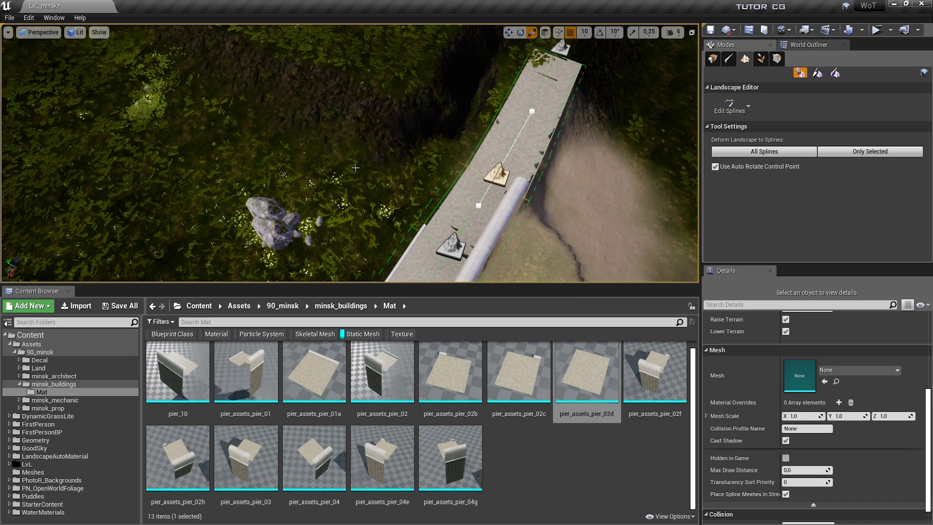
{"action": "left_click", "coordinate": [301, 145]}
{"action": "right_click_drag", "start_coordinate": [340, 155], "coordinate": [369, 146]}
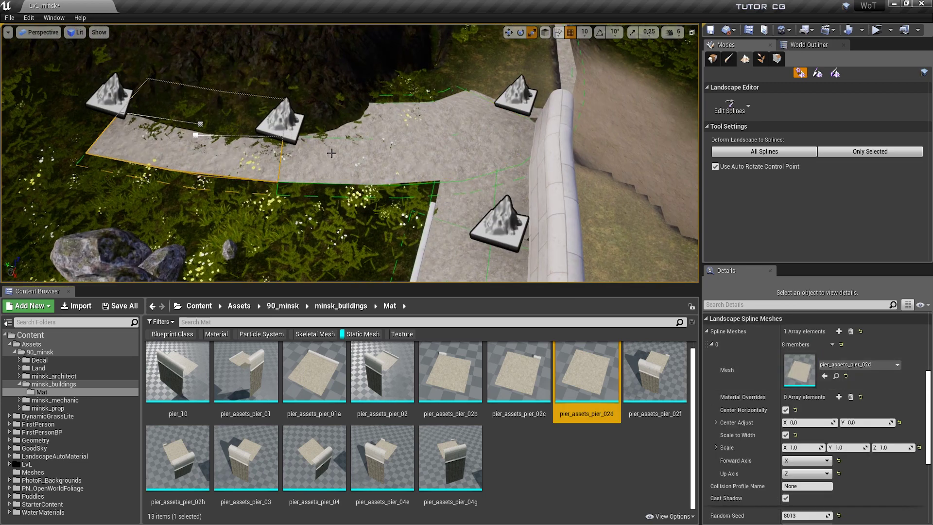
{"action": "left_click", "coordinate": [833, 152]}
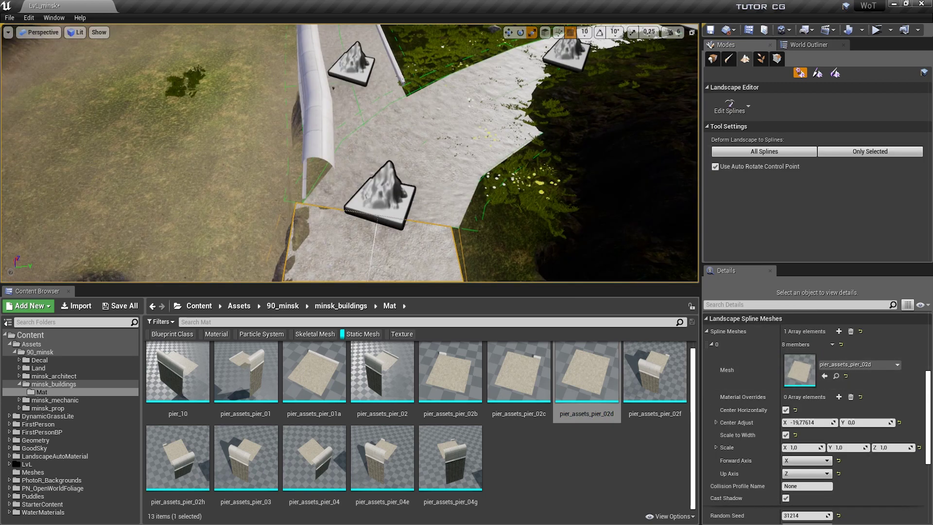
{"action": "right_click_drag", "start_coordinate": [437, 170], "coordinate": [485, 165]}
{"action": "mouse_move", "coordinate": [435, 213]}
{"action": "right_mouse_down"}
{"action": "mouse_move", "coordinate": [417, 213]}
{"action": "mouse_move", "coordinate": [458, 185]}
{"action": "mouse_move", "coordinate": [437, 204]}
{"action": "right_mouse_up"}
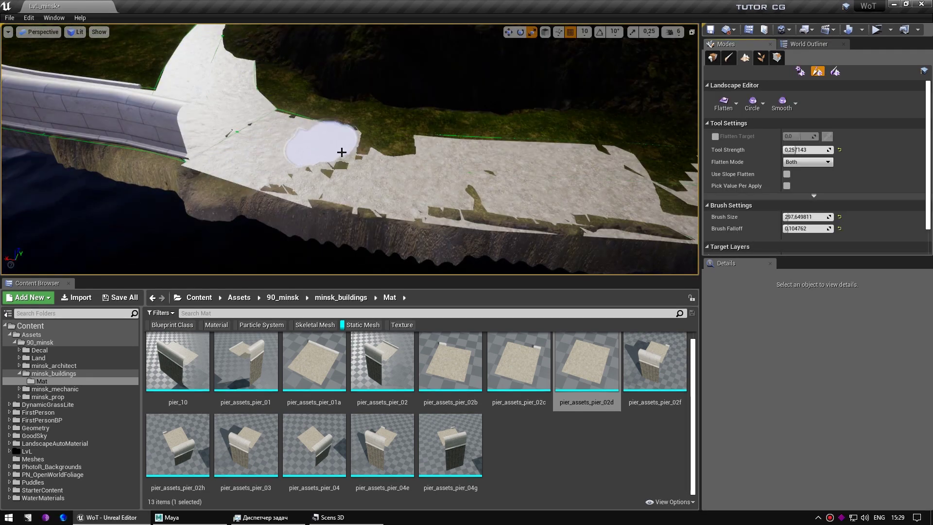
Brush the Flatten tool over the stepped terrain and ledge along the walkway beside the wall
{"action": "left_click_drag", "start_coordinate": [525, 168], "coordinate": [367, 192]}
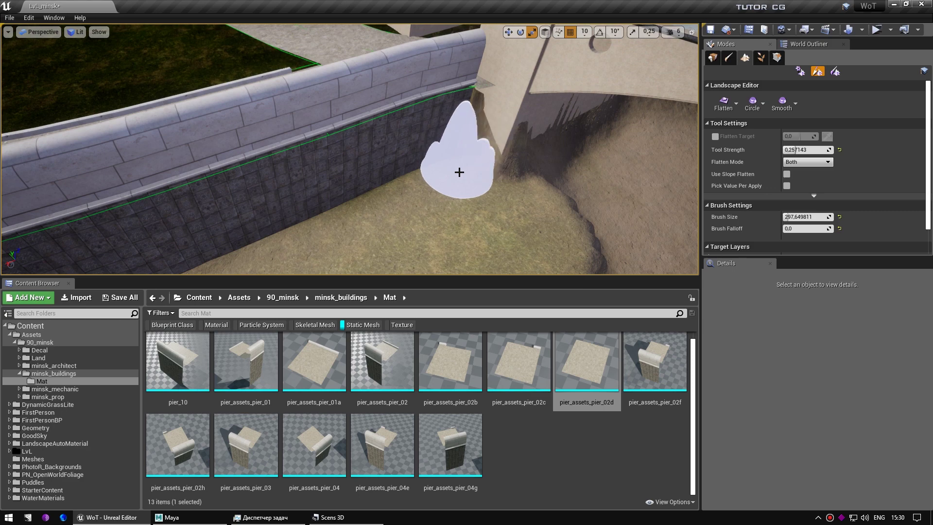
{"action": "right_click_drag", "start_coordinate": [459, 172], "coordinate": [464, 158]}
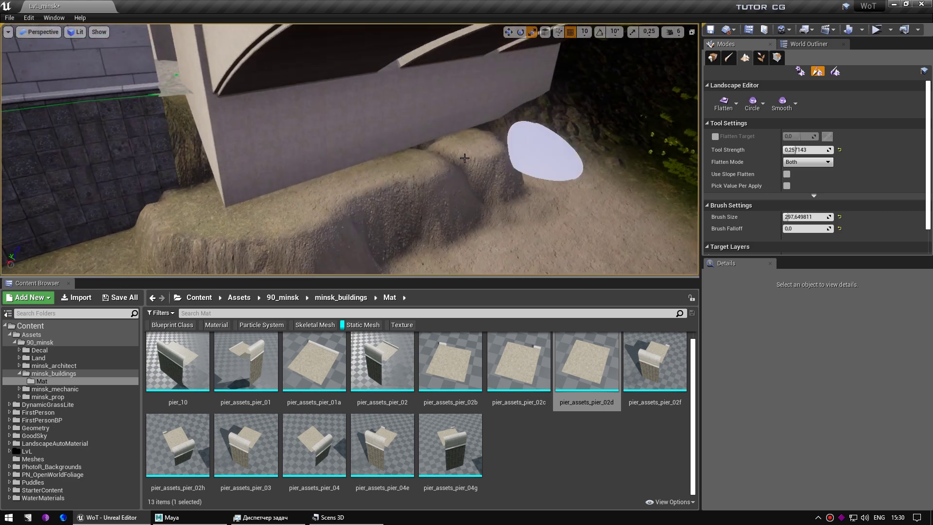
{"action": "left_click_drag", "start_coordinate": [561, 117], "coordinate": [495, 155]}
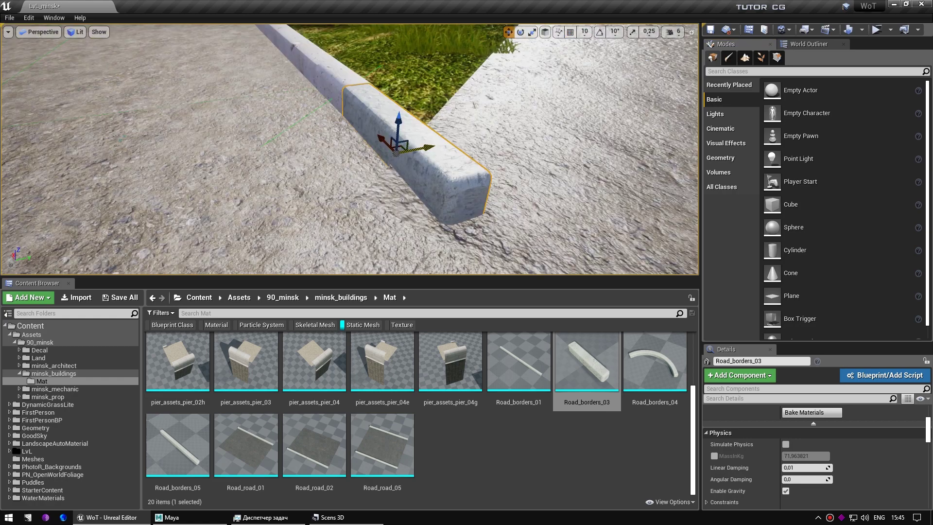
Duplicate the Road_borders_03 curb, rotate and move it along the walkway corner, then deselect
{"action": "key", "text": "ctrl+w"}
{"action": "right_click_drag", "start_coordinate": [421, 164], "coordinate": [421, 165]}
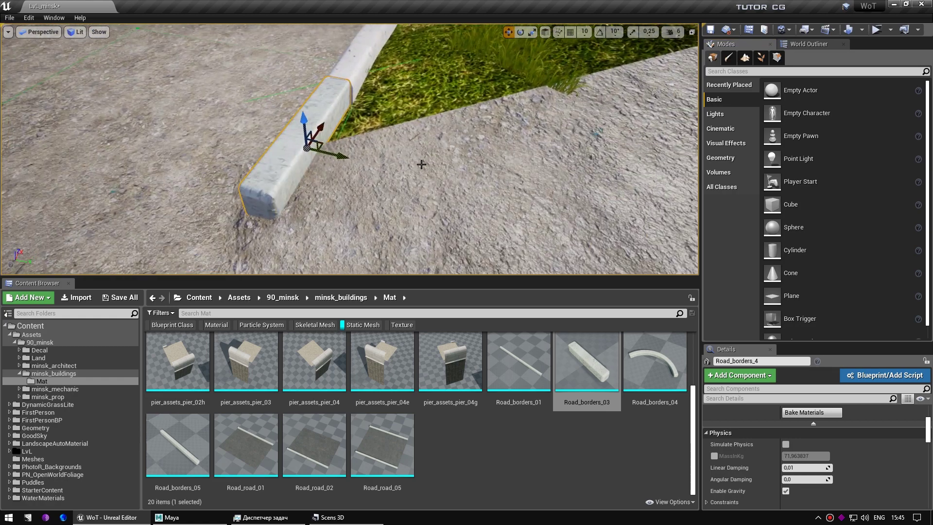
{"action": "key", "text": "w"}
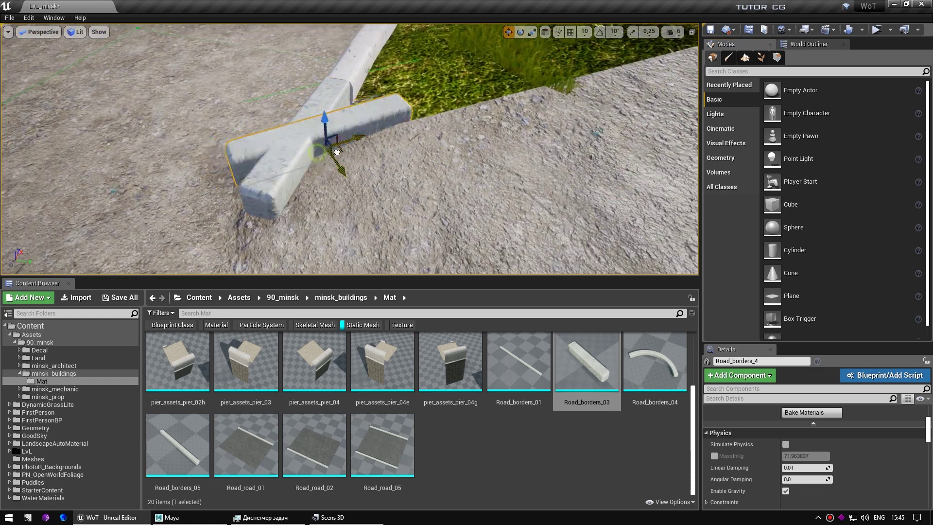
{"action": "right_click_drag", "start_coordinate": [444, 155], "coordinate": [444, 155]}
{"action": "key", "text": "Escape"}
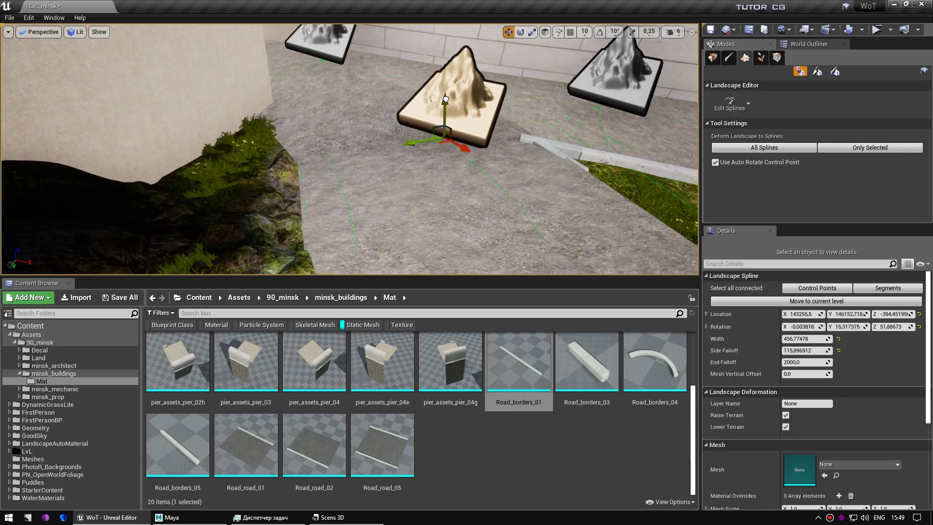
{"action": "right_click_drag", "start_coordinate": [445, 99], "coordinate": [488, 91]}
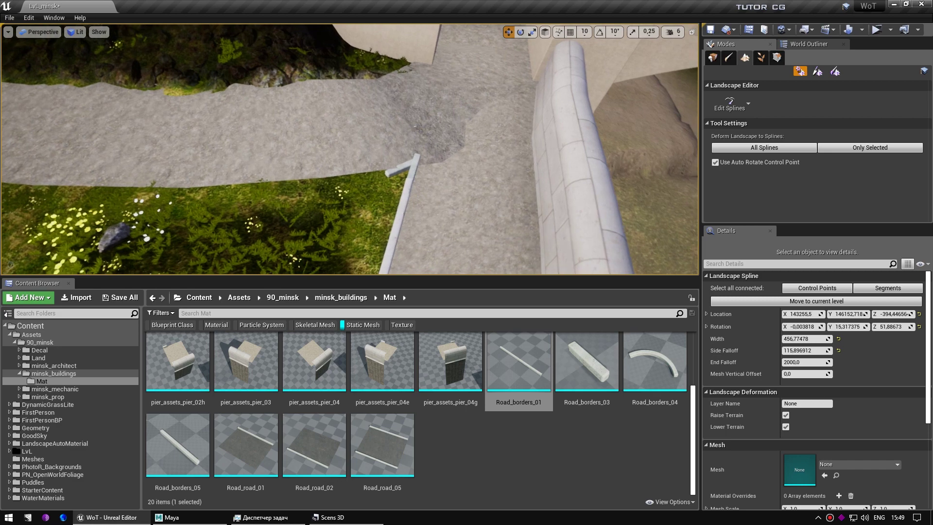
{"action": "right_click_drag", "start_coordinate": [423, 154], "coordinate": [423, 154]}
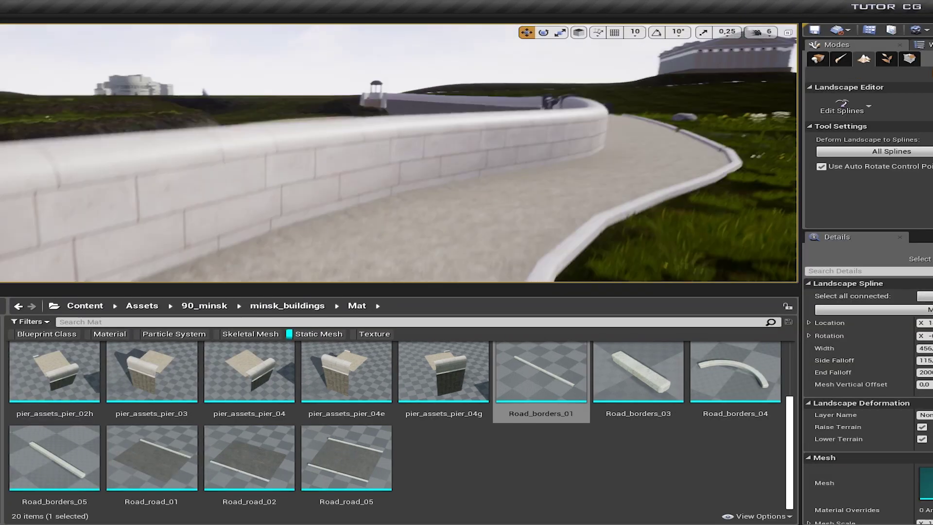
{"action": "right_click_drag", "start_coordinate": [423, 155], "coordinate": [423, 154]}
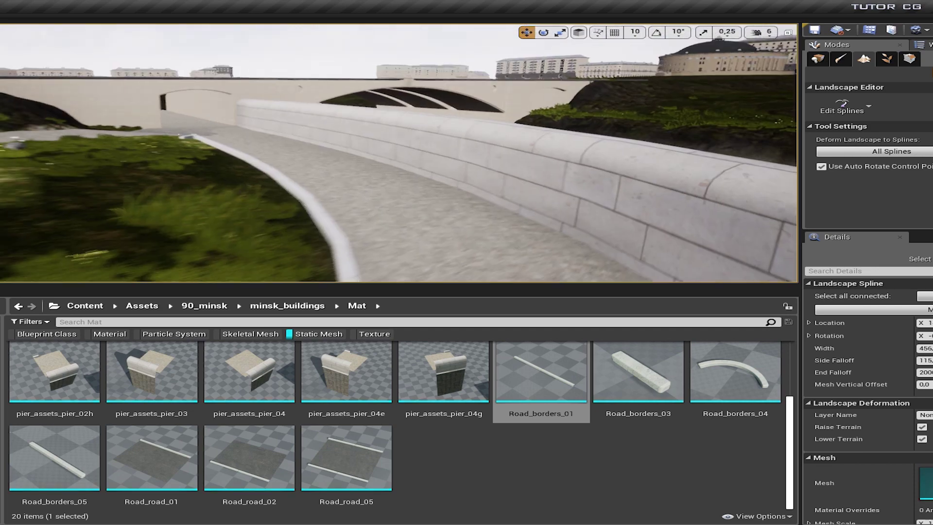
{"action": "right_click_drag", "start_coordinate": [348, 122], "coordinate": [348, 121]}
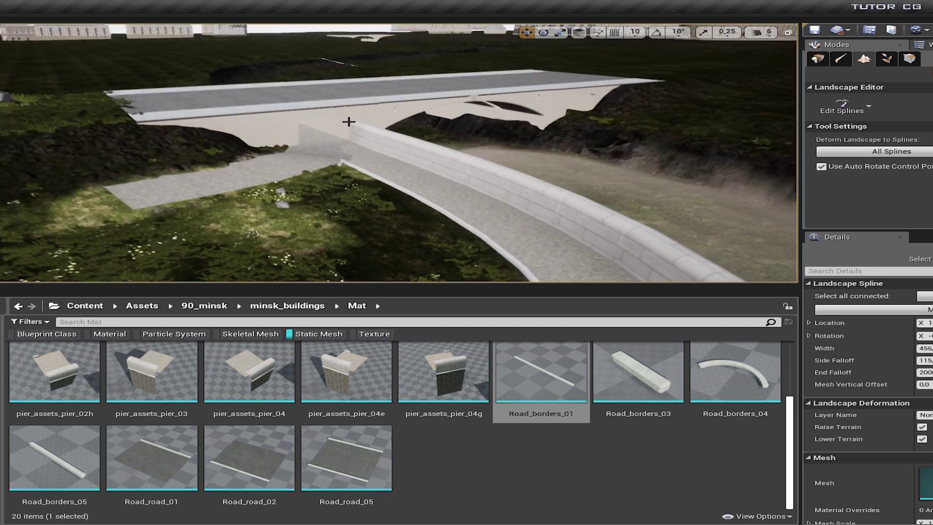